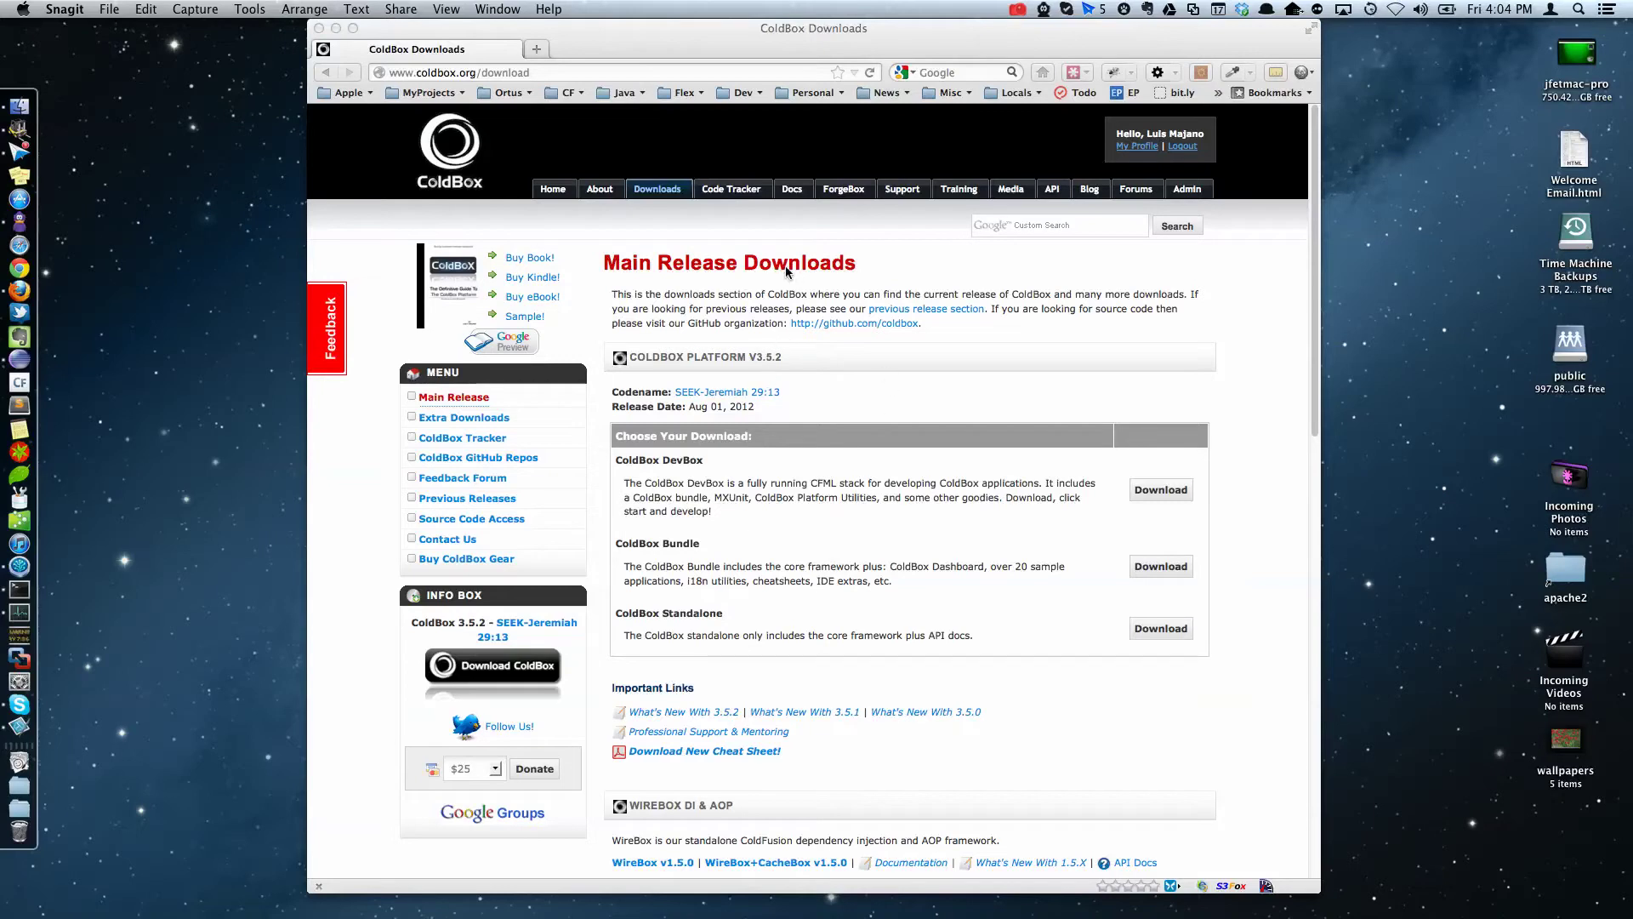
# - Bring Firefox forward and select the coldbox.org/download page address
pyautogui.click(890, 360)
pyautogui.click(481, 73)
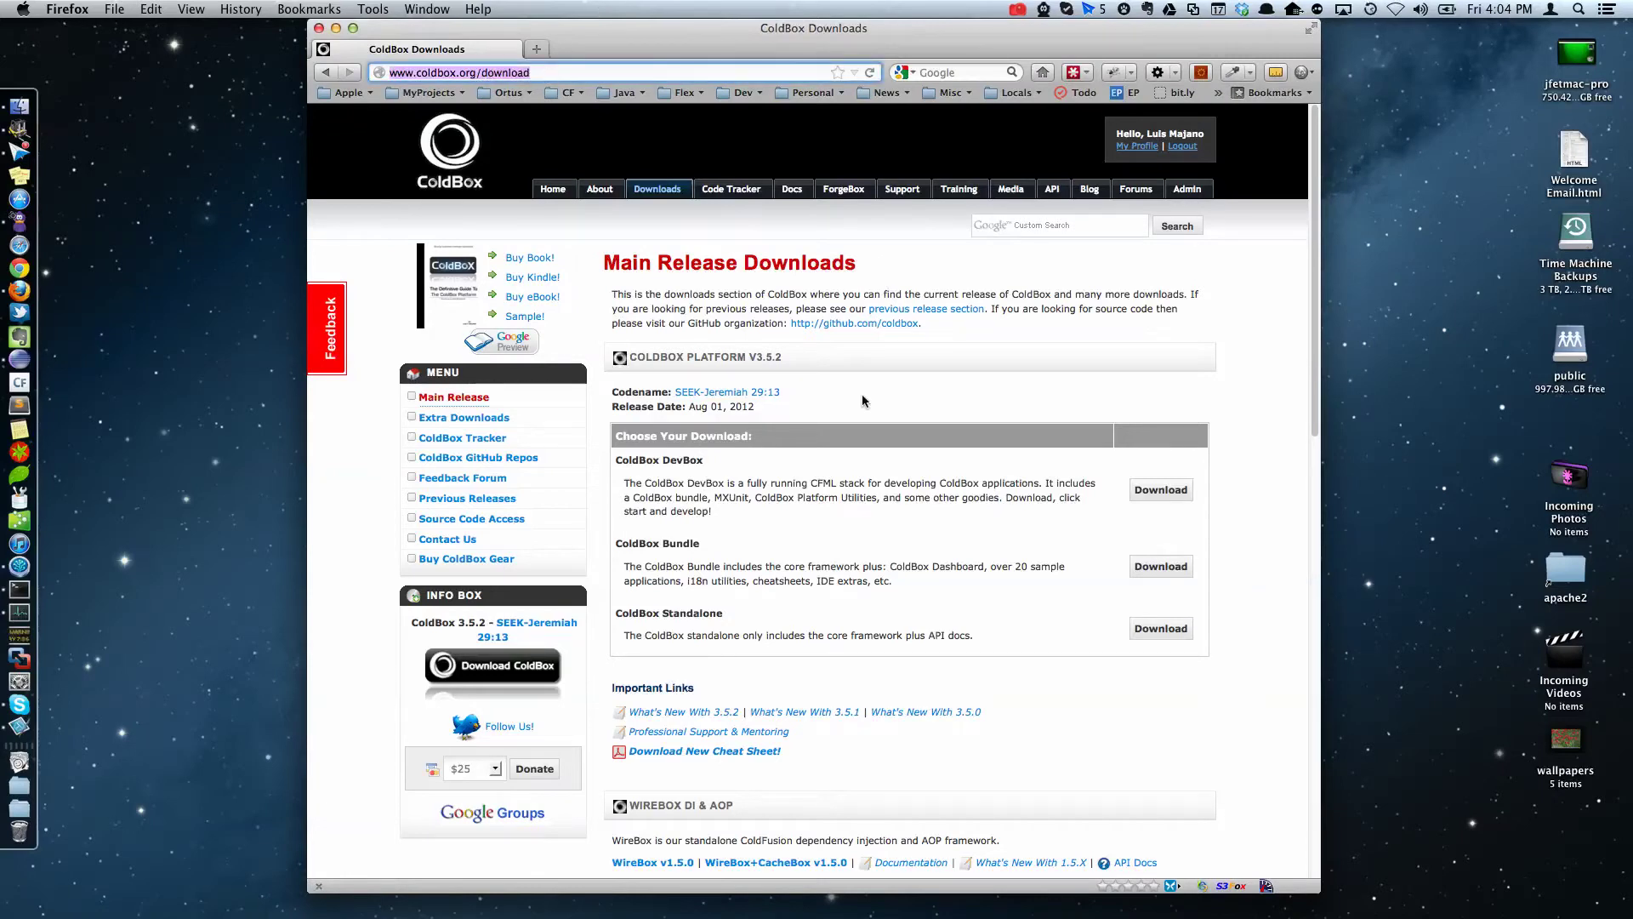
pyautogui.scroll(-1, 863, 398)
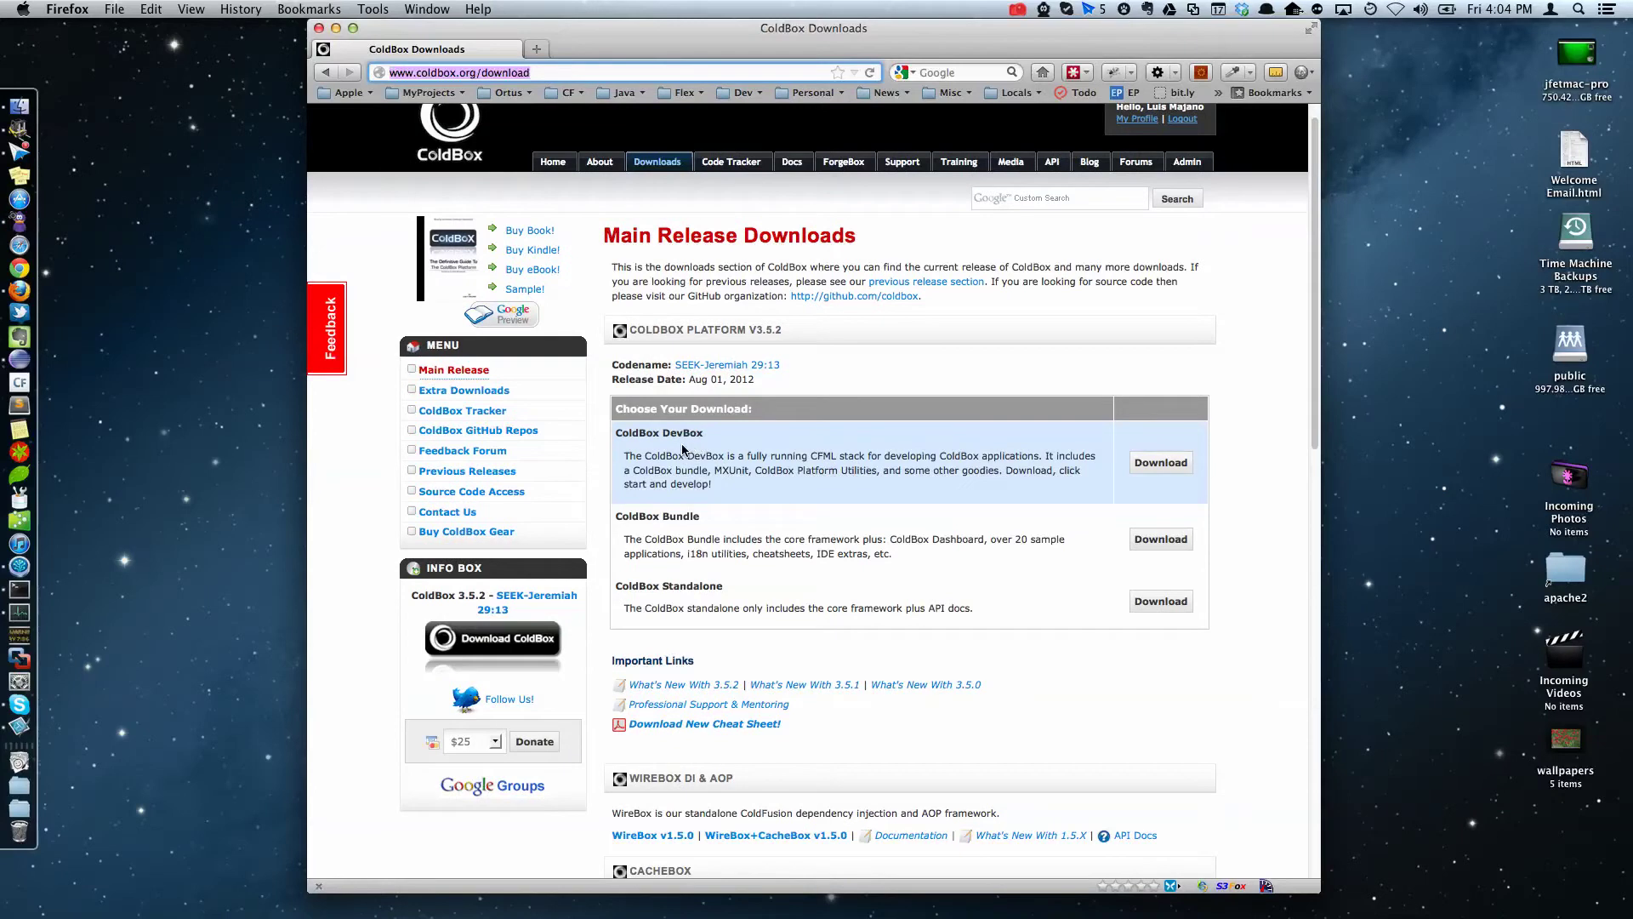
# - Download the ColdBox DevBox package, saving coldbox-devbox_1.0.zip to disk
pyautogui.click(1177, 465)
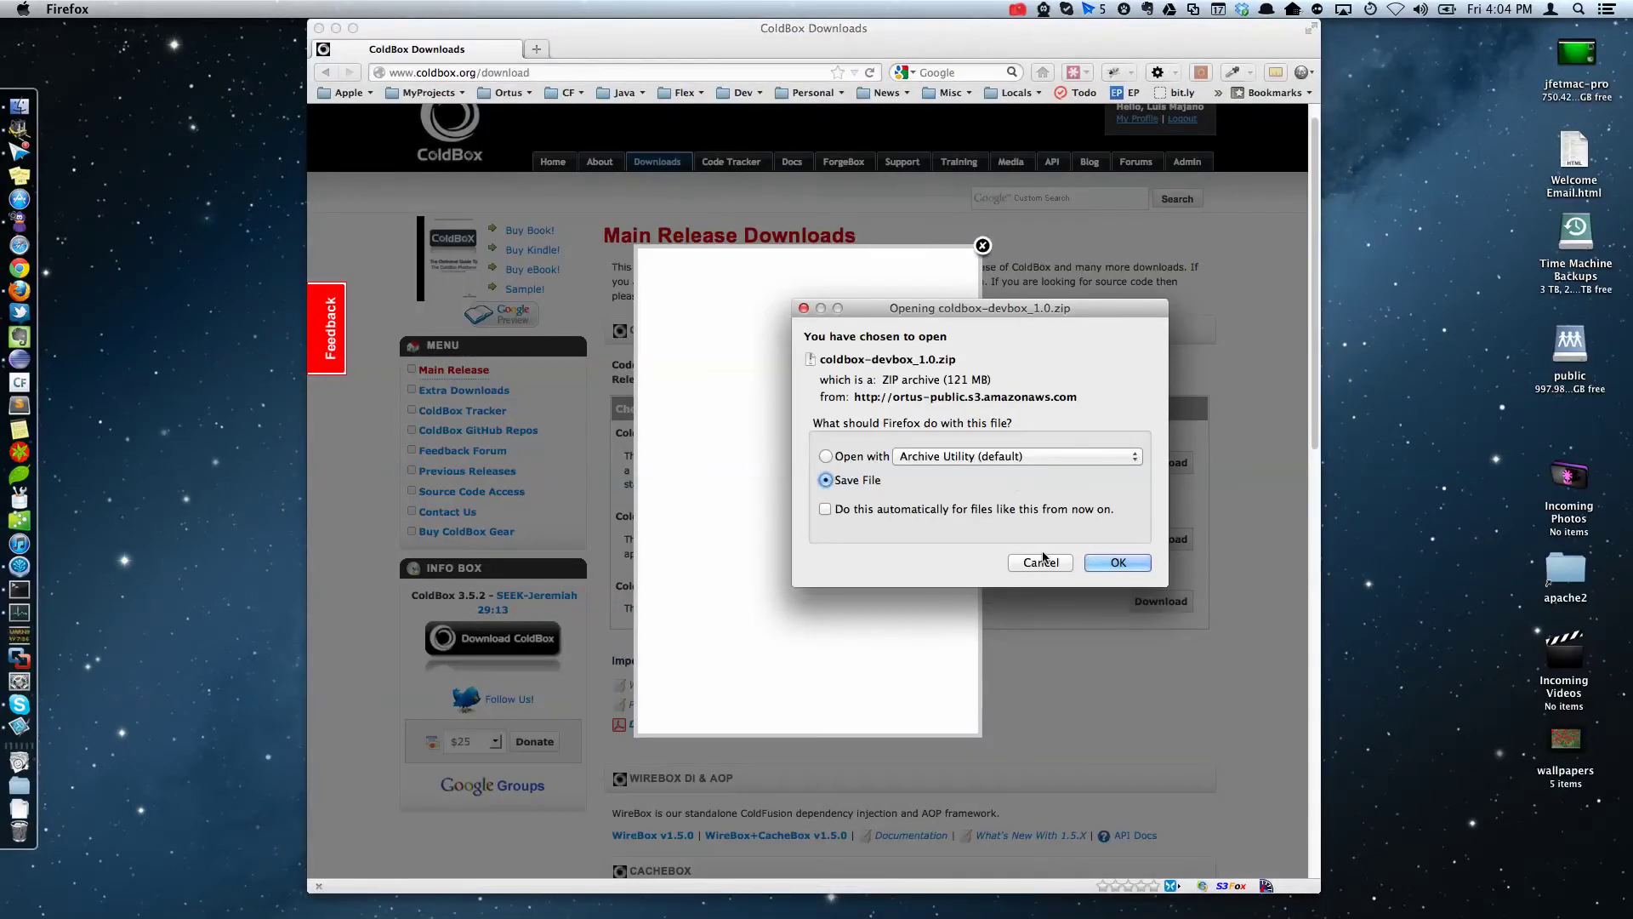
pyautogui.click(1115, 562)
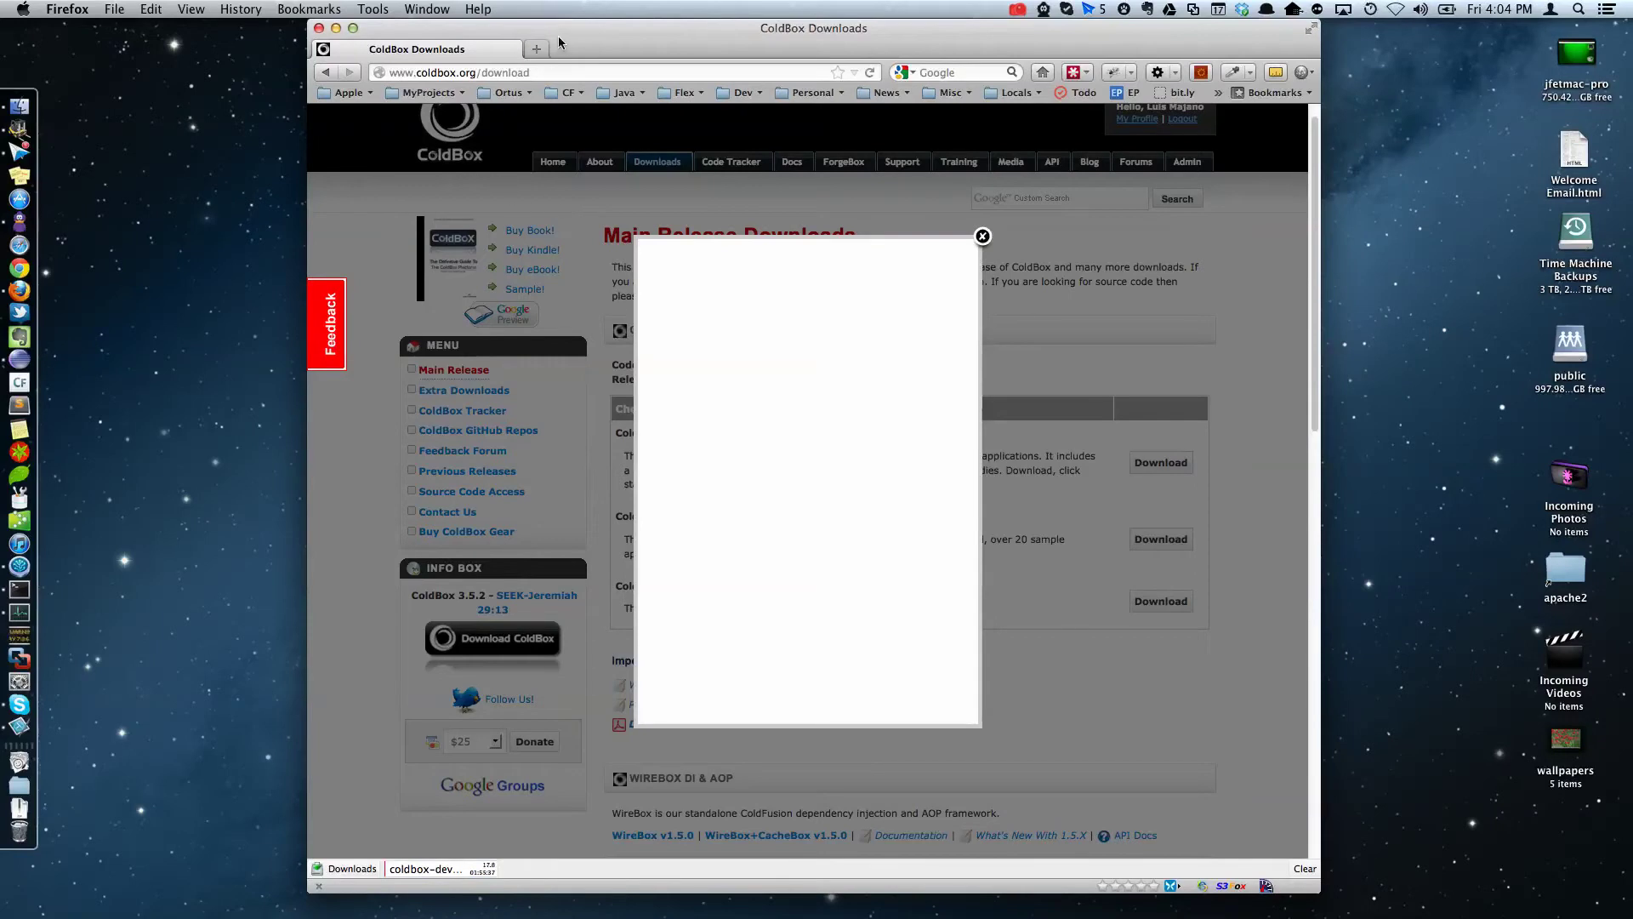
# - Open github.com/coldbox in a new tab and browse the devbox repository
pyautogui.click(536, 51)
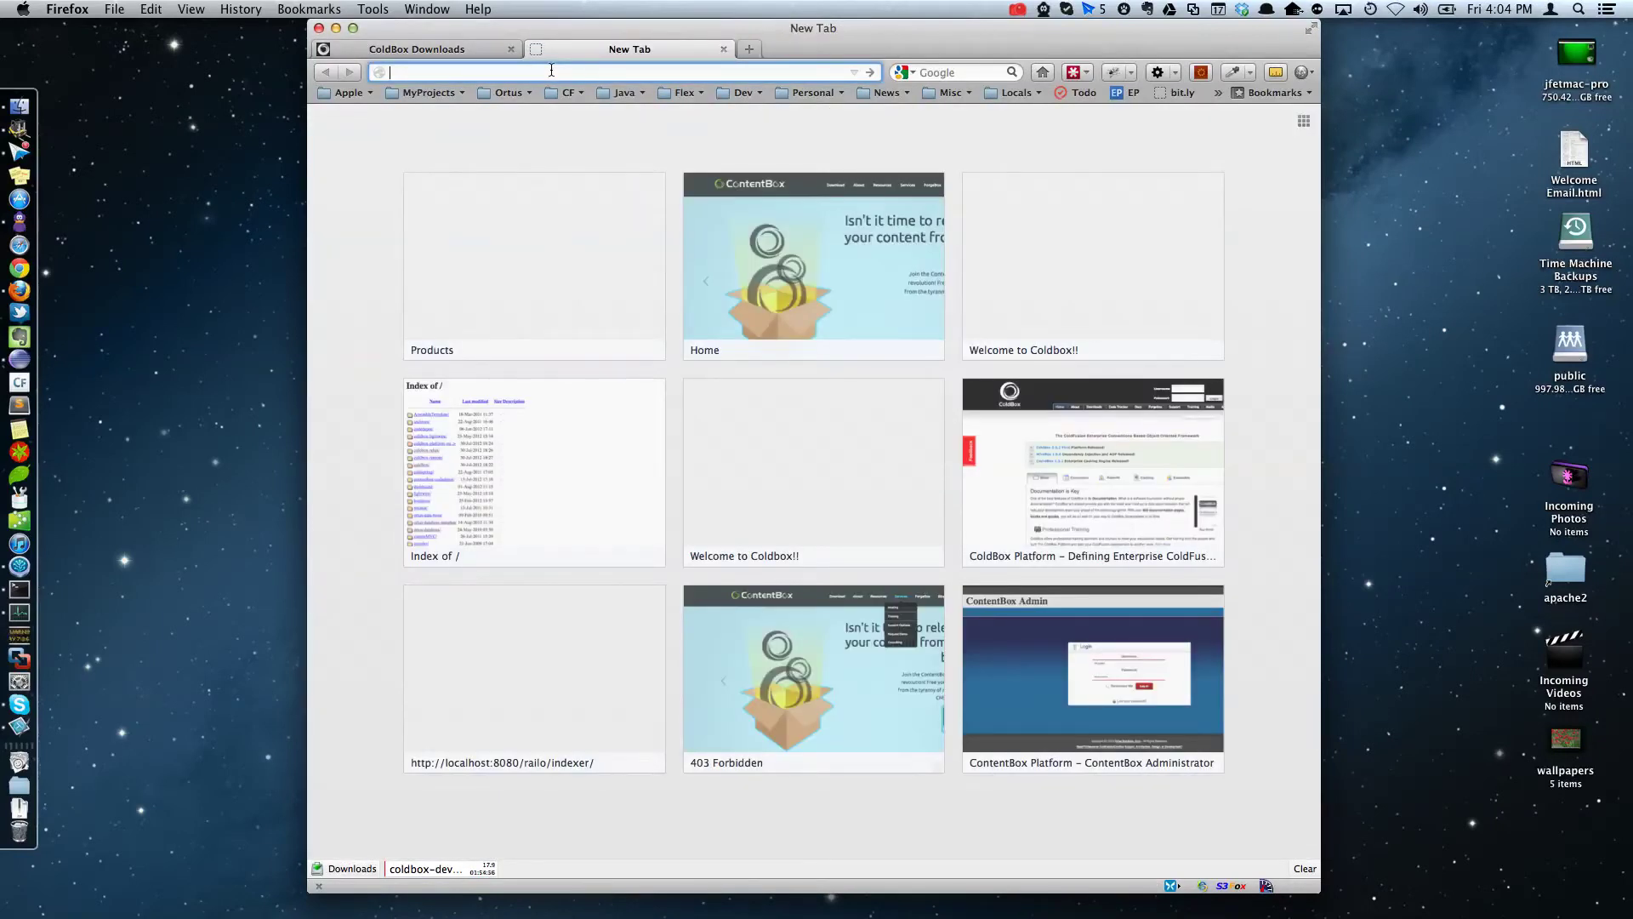
pyautogui.write('github.com/co')
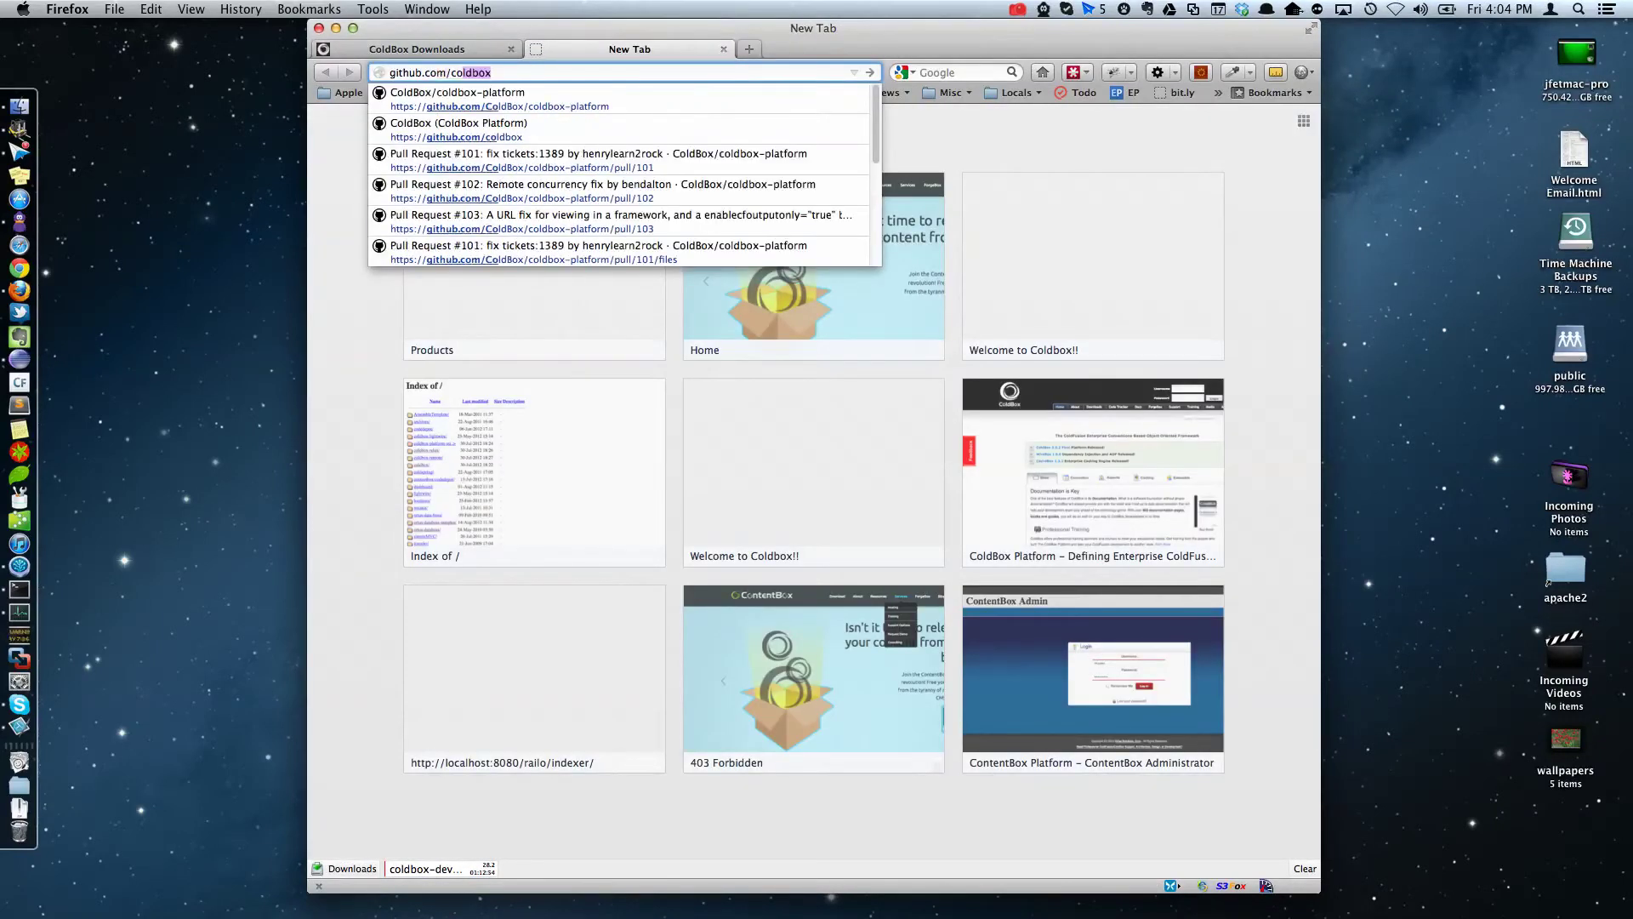
pyautogui.write('ldbox')
pyautogui.press('Return')
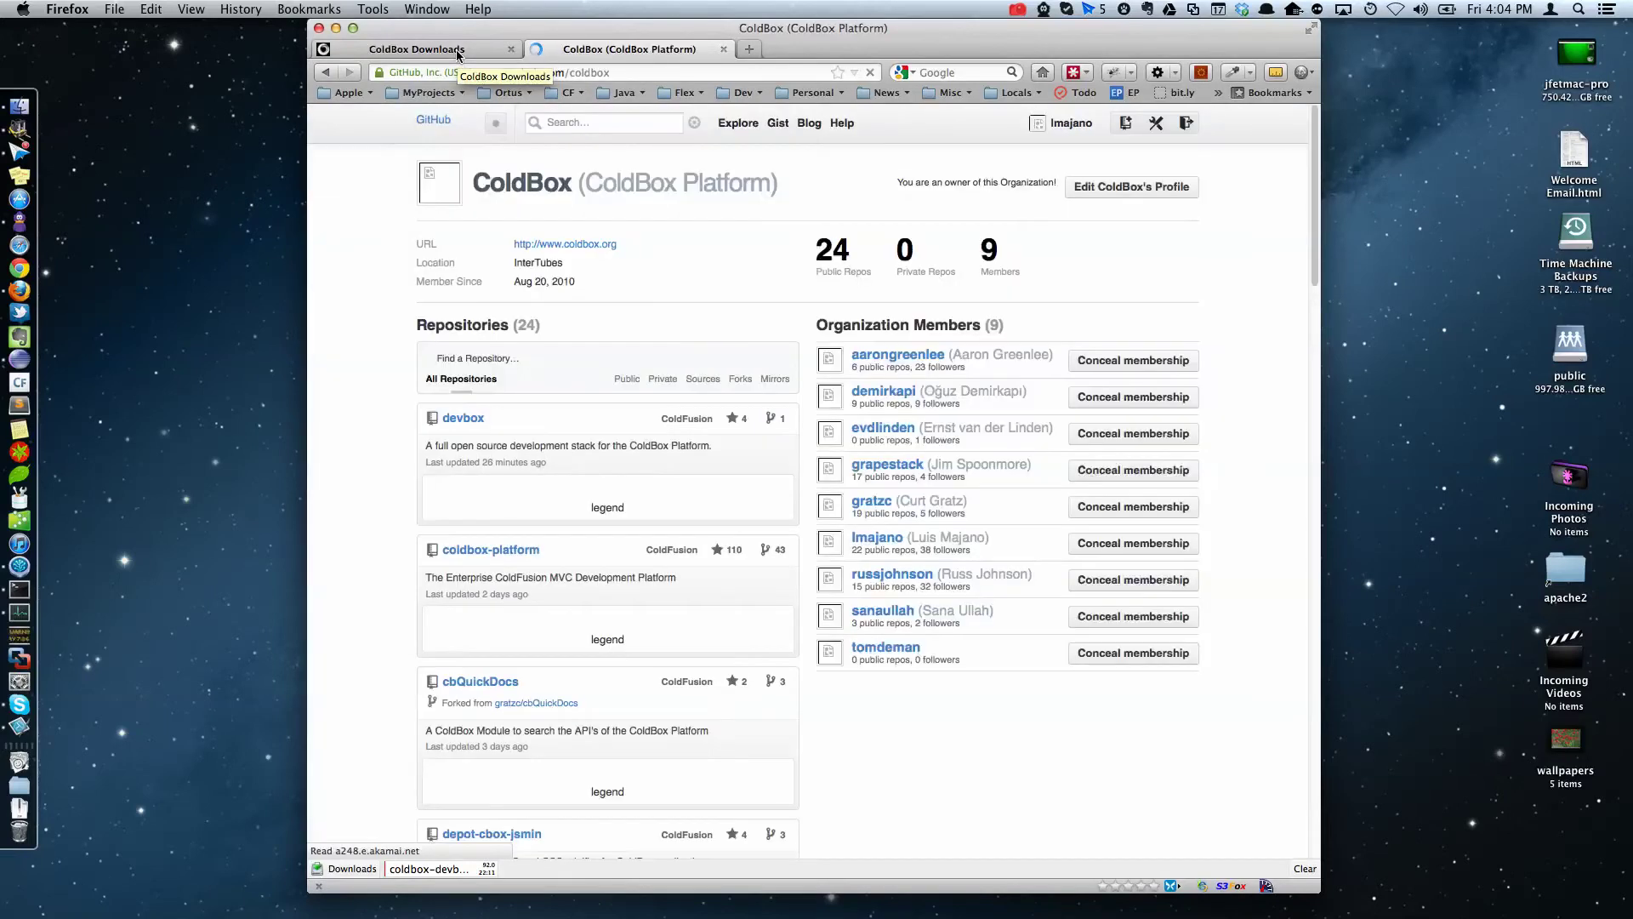
pyautogui.scroll(-2, 654, 277)
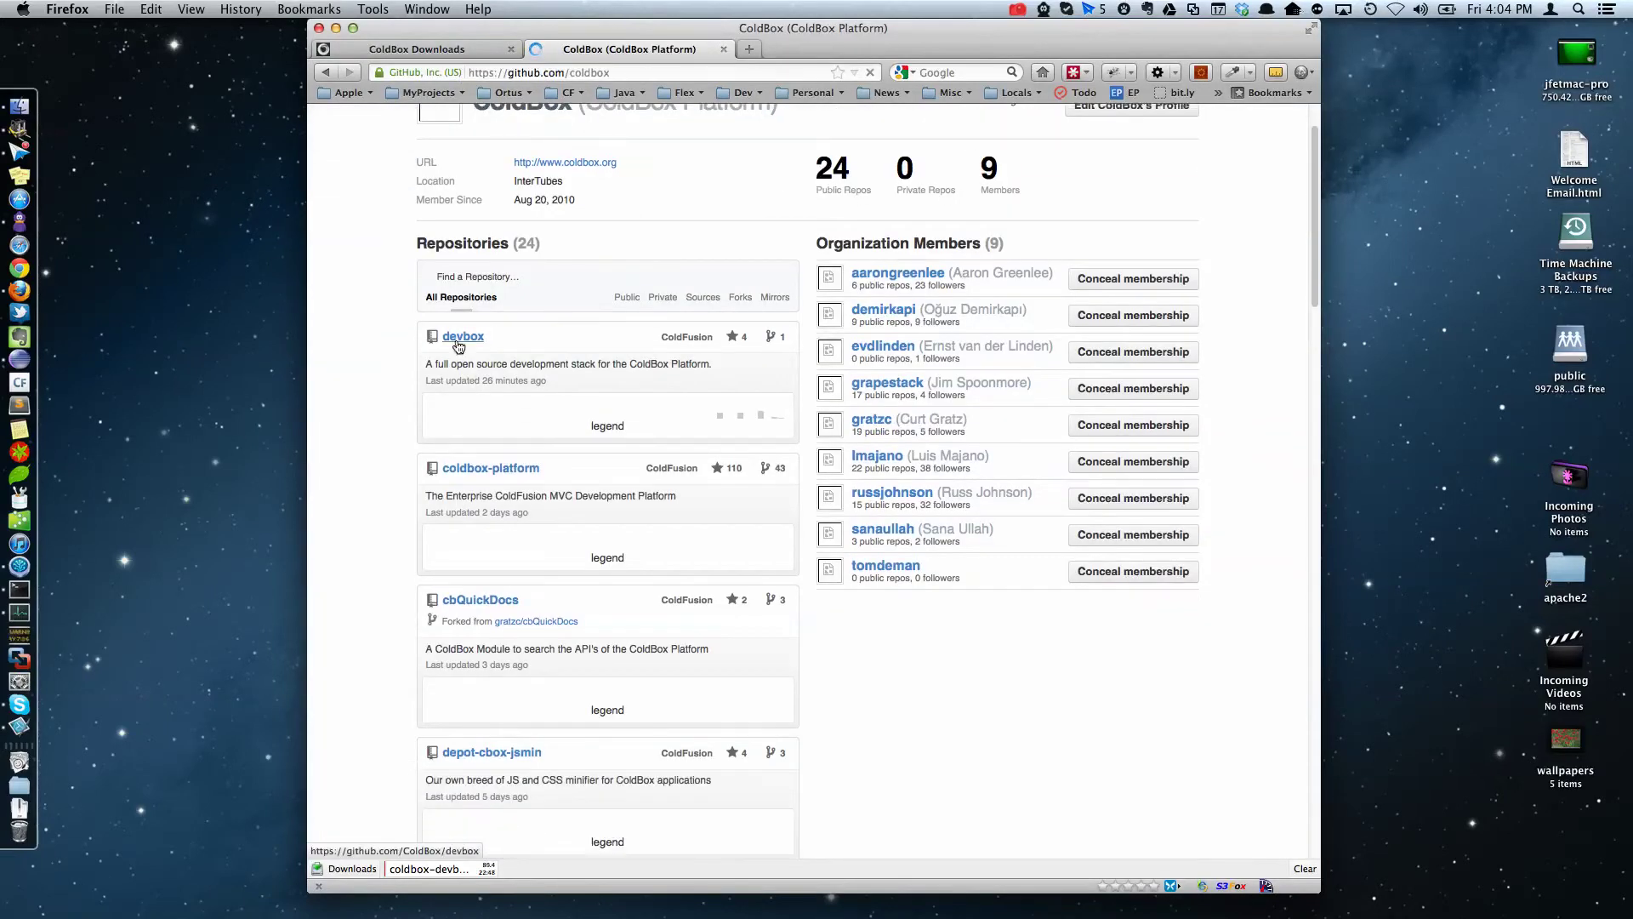
pyautogui.click(460, 338)
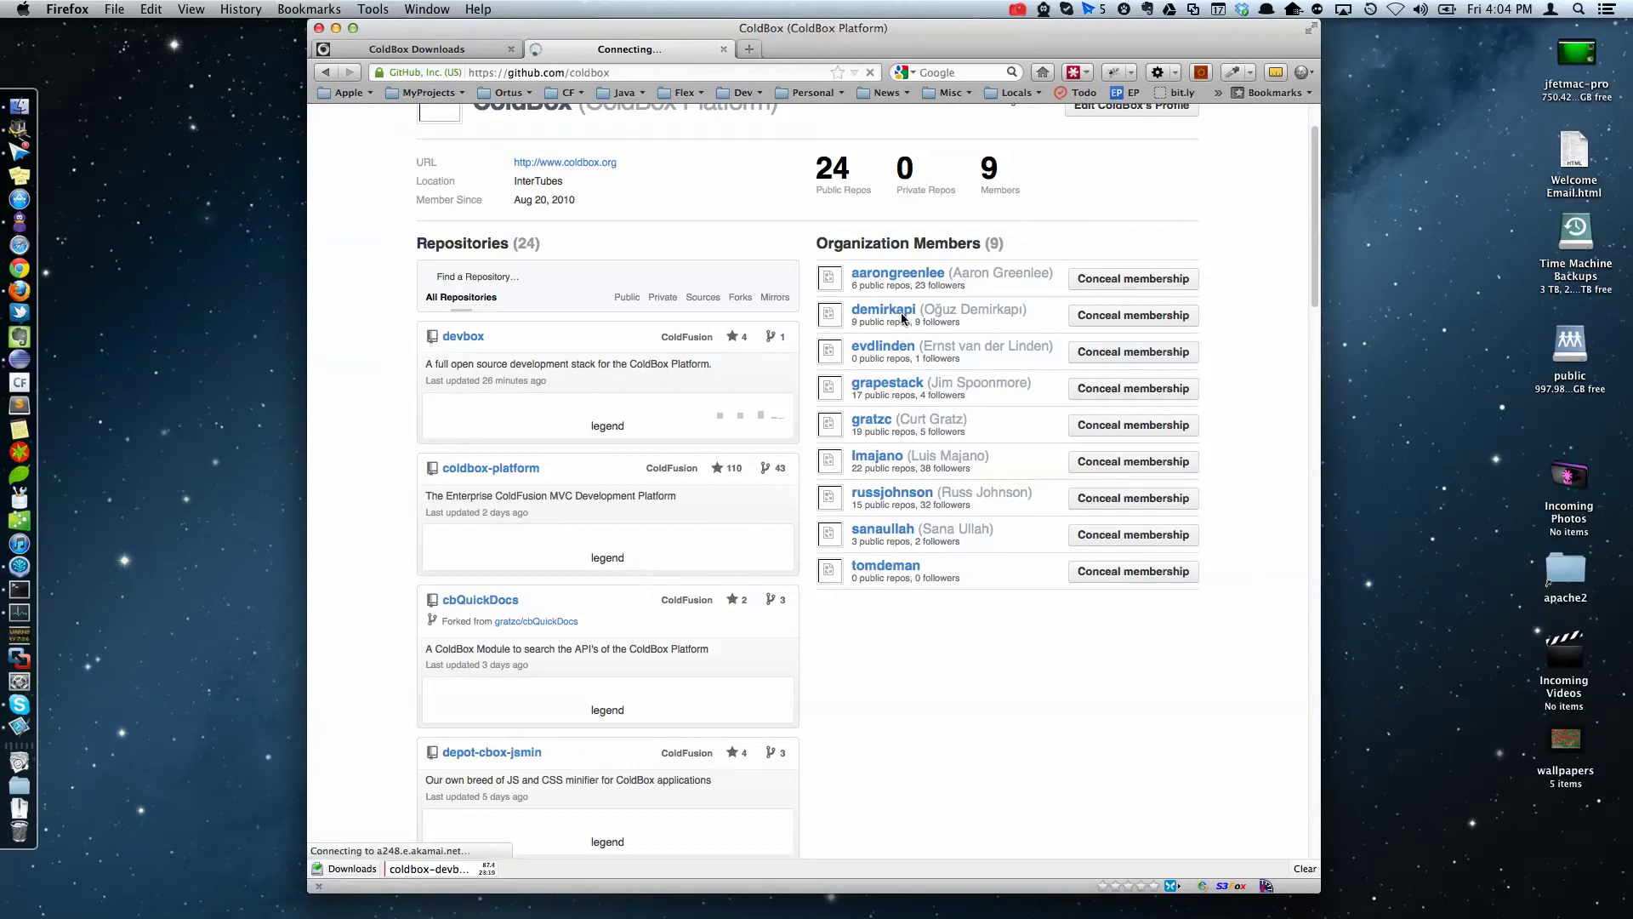
pyautogui.click(692, 274)
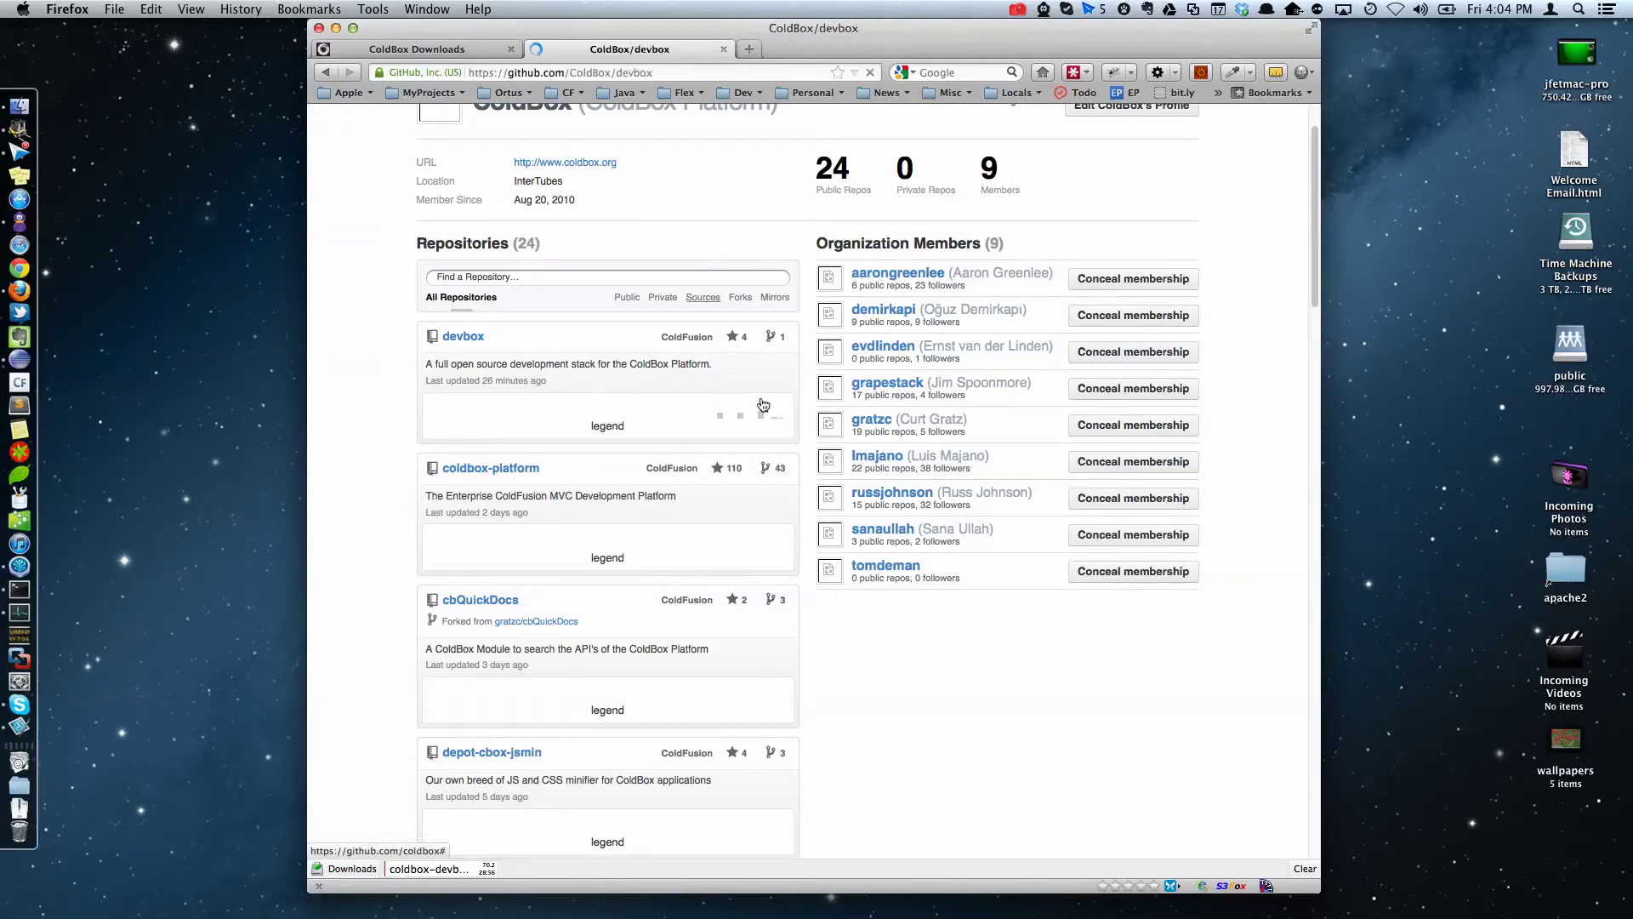
pyautogui.scroll(-1, 593, 301)
pyautogui.scroll(-5, 924, 345)
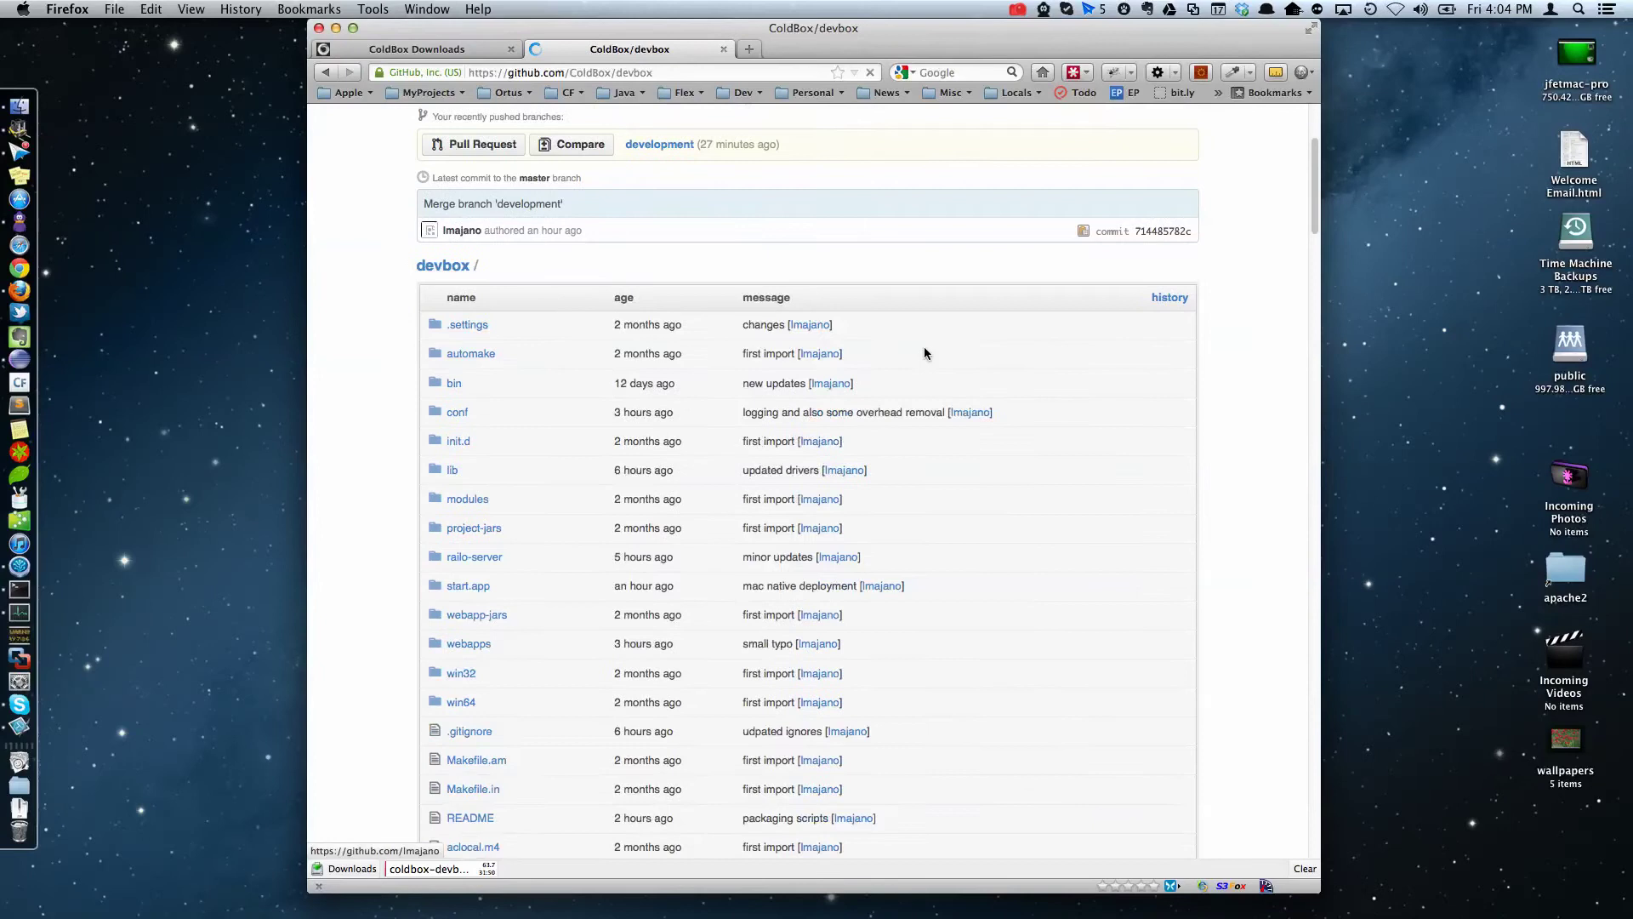
pyautogui.scroll(5, 838, 407)
pyautogui.scroll(1, 838, 407)
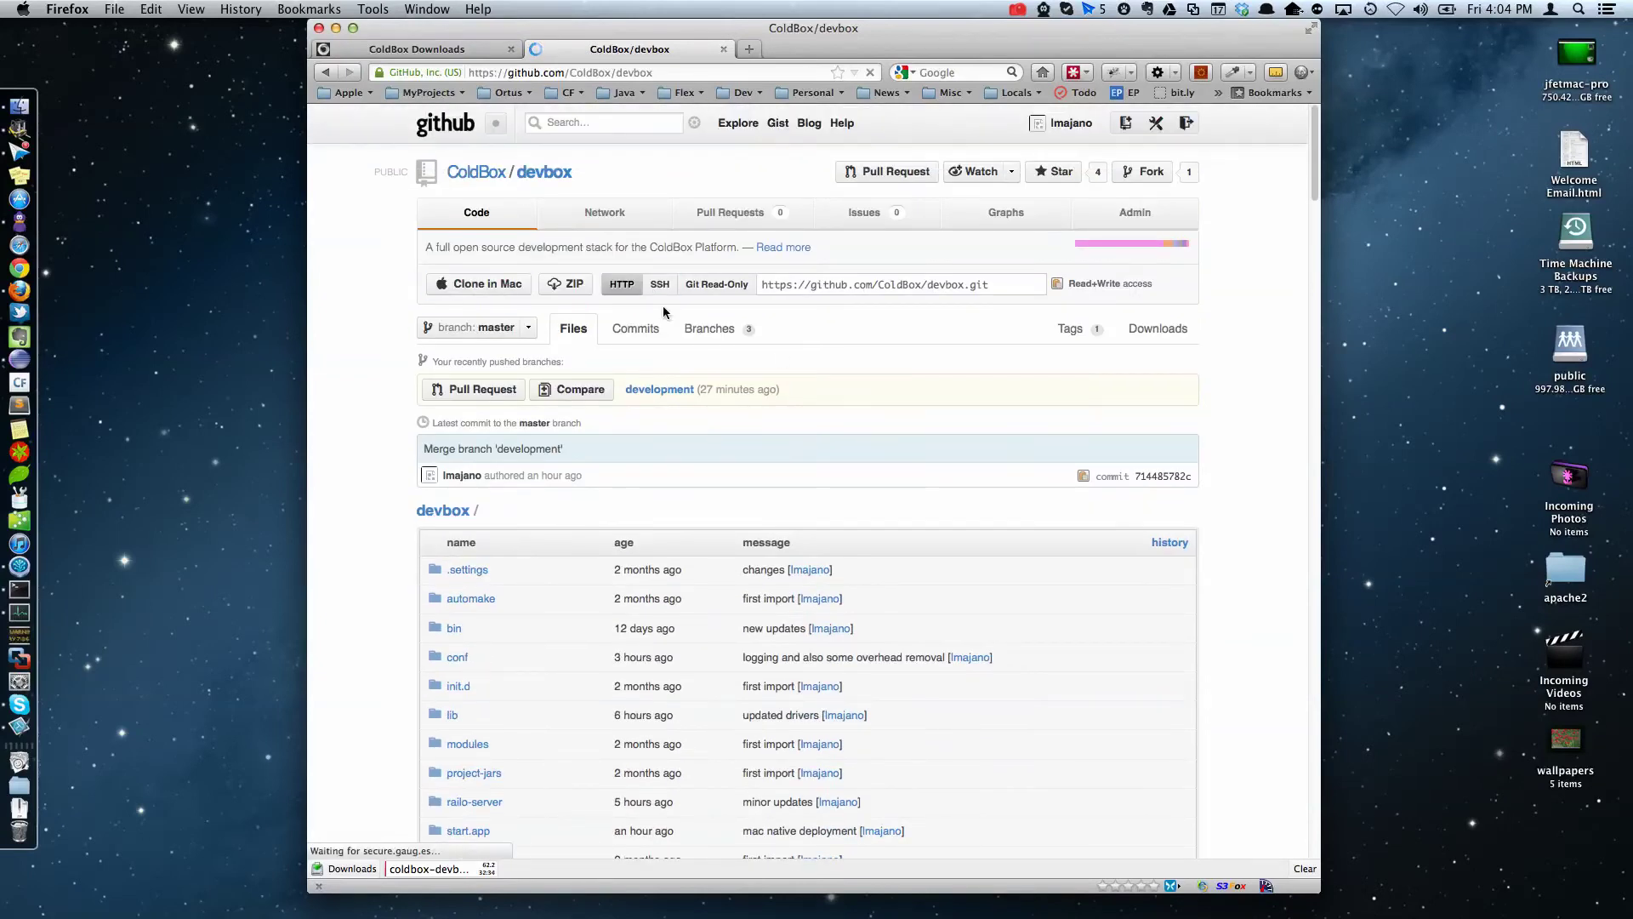
pyautogui.scroll(-5, 779, 275)
pyautogui.scroll(-5, 779, 275)
pyautogui.scroll(1, 778, 274)
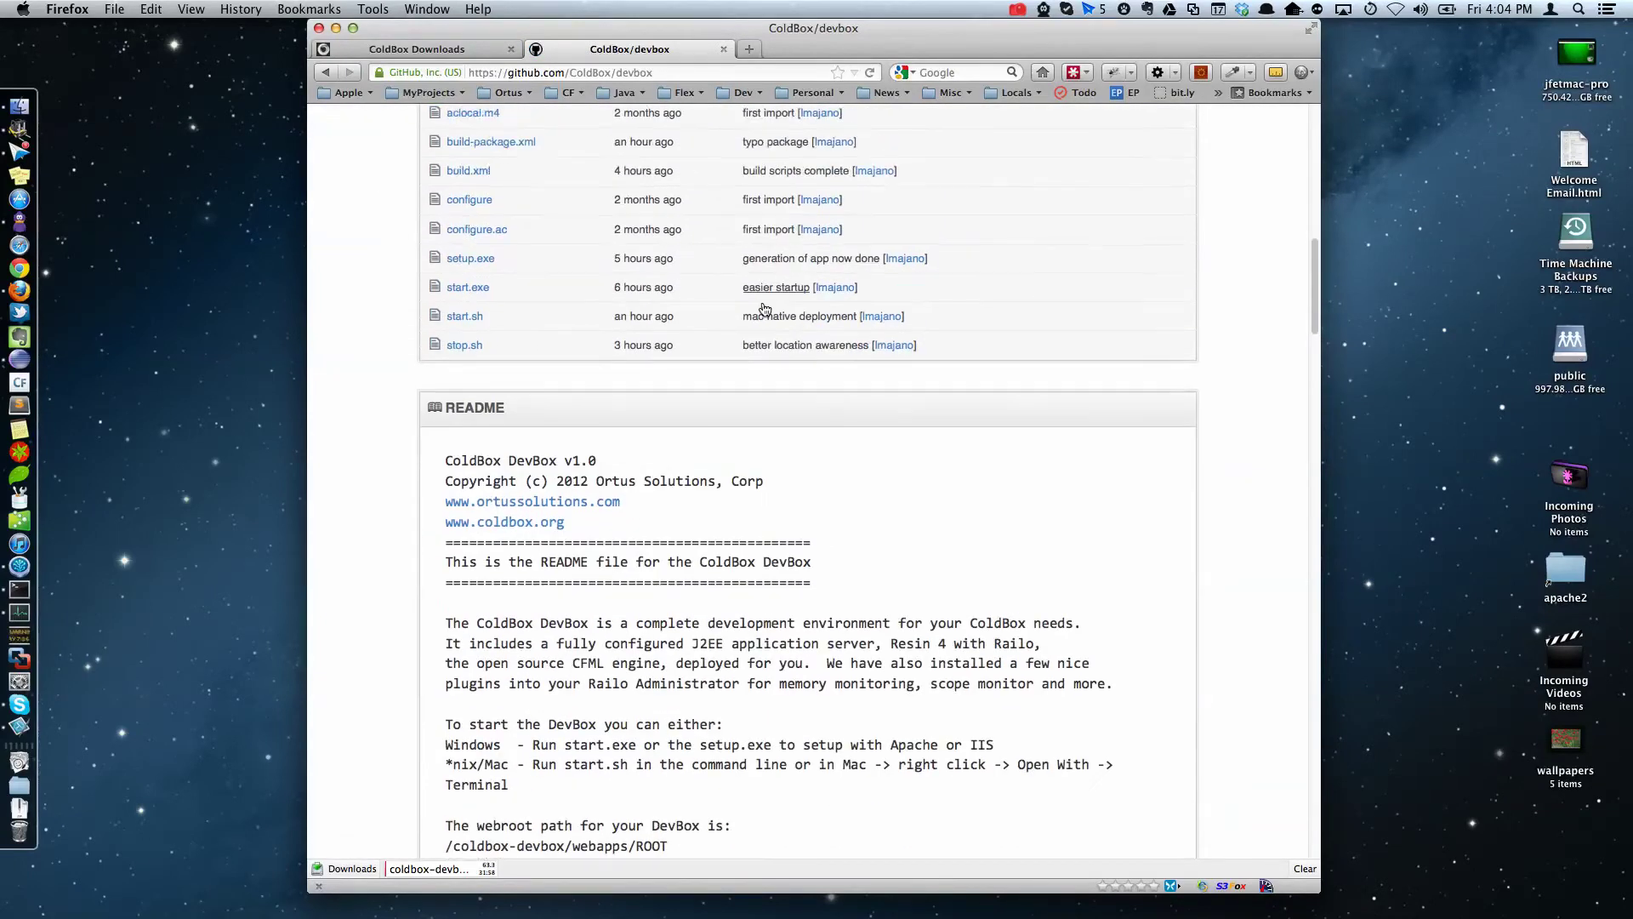
pyautogui.scroll(5, 779, 275)
pyautogui.scroll(4, 787, 236)
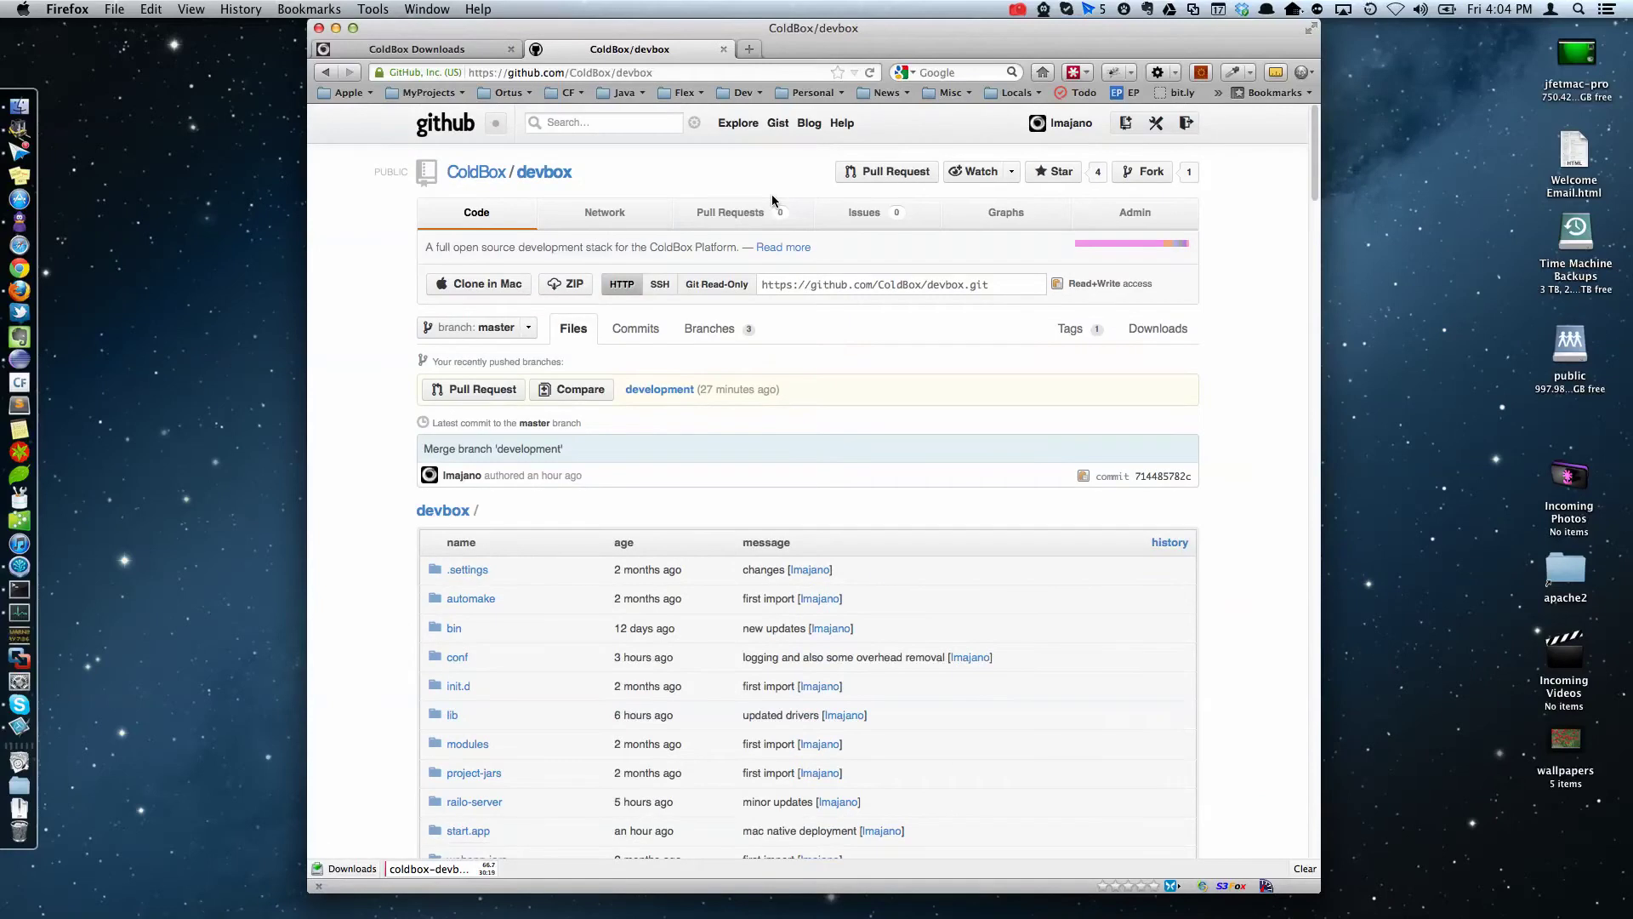
# - Return to the ColdBox downloads tab and dismiss its overlay
pyautogui.click(416, 48)
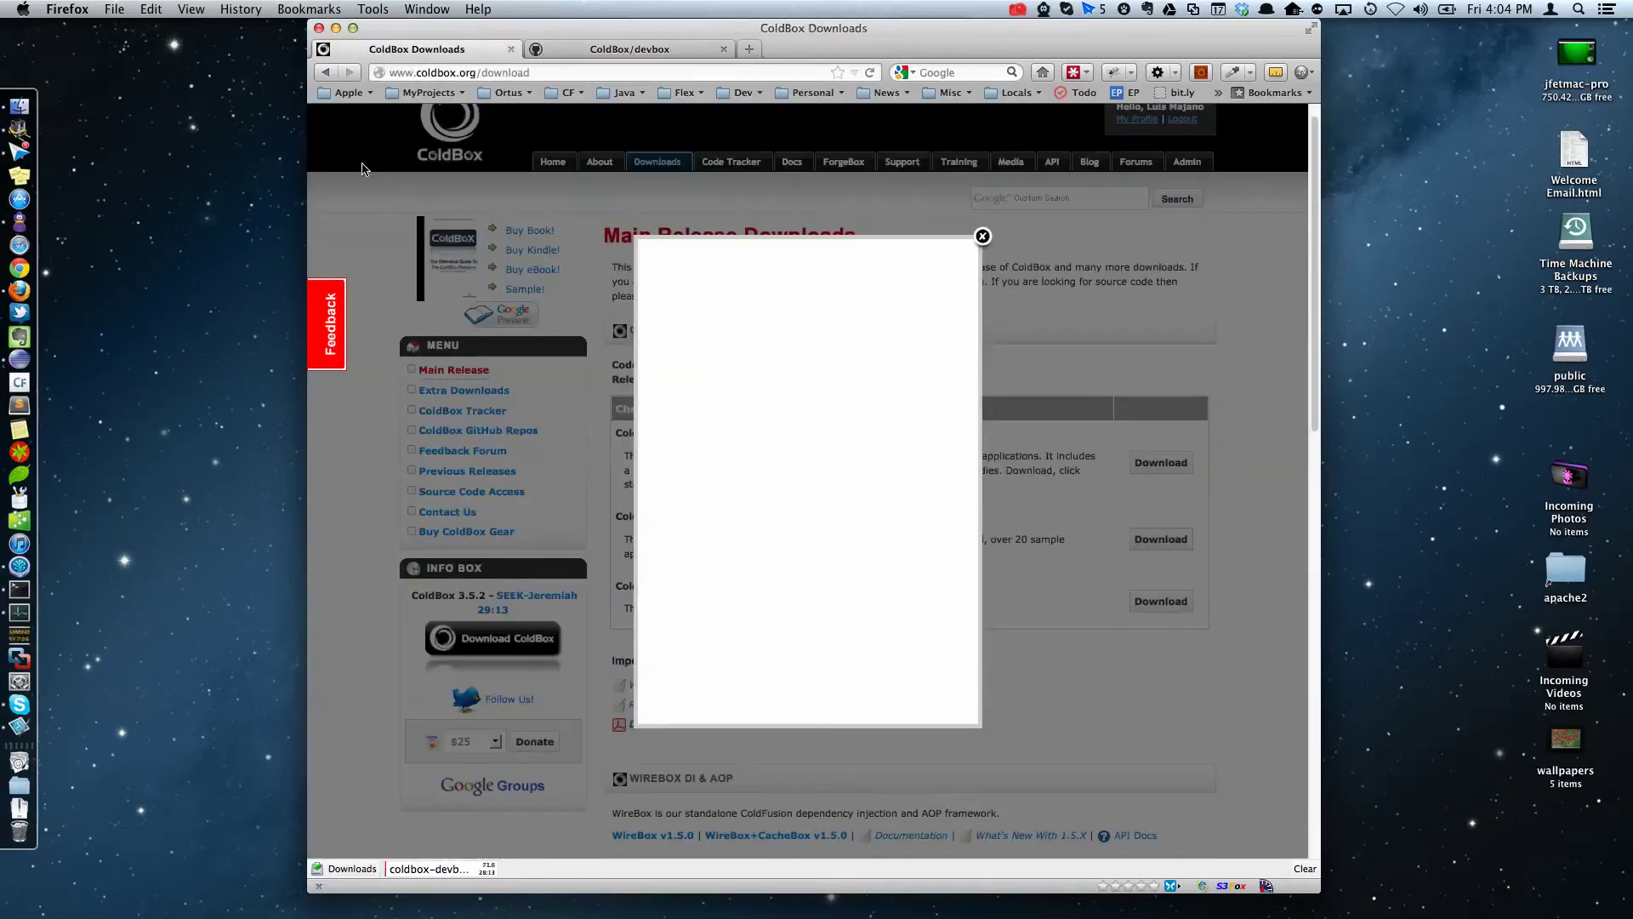
pyautogui.click(983, 237)
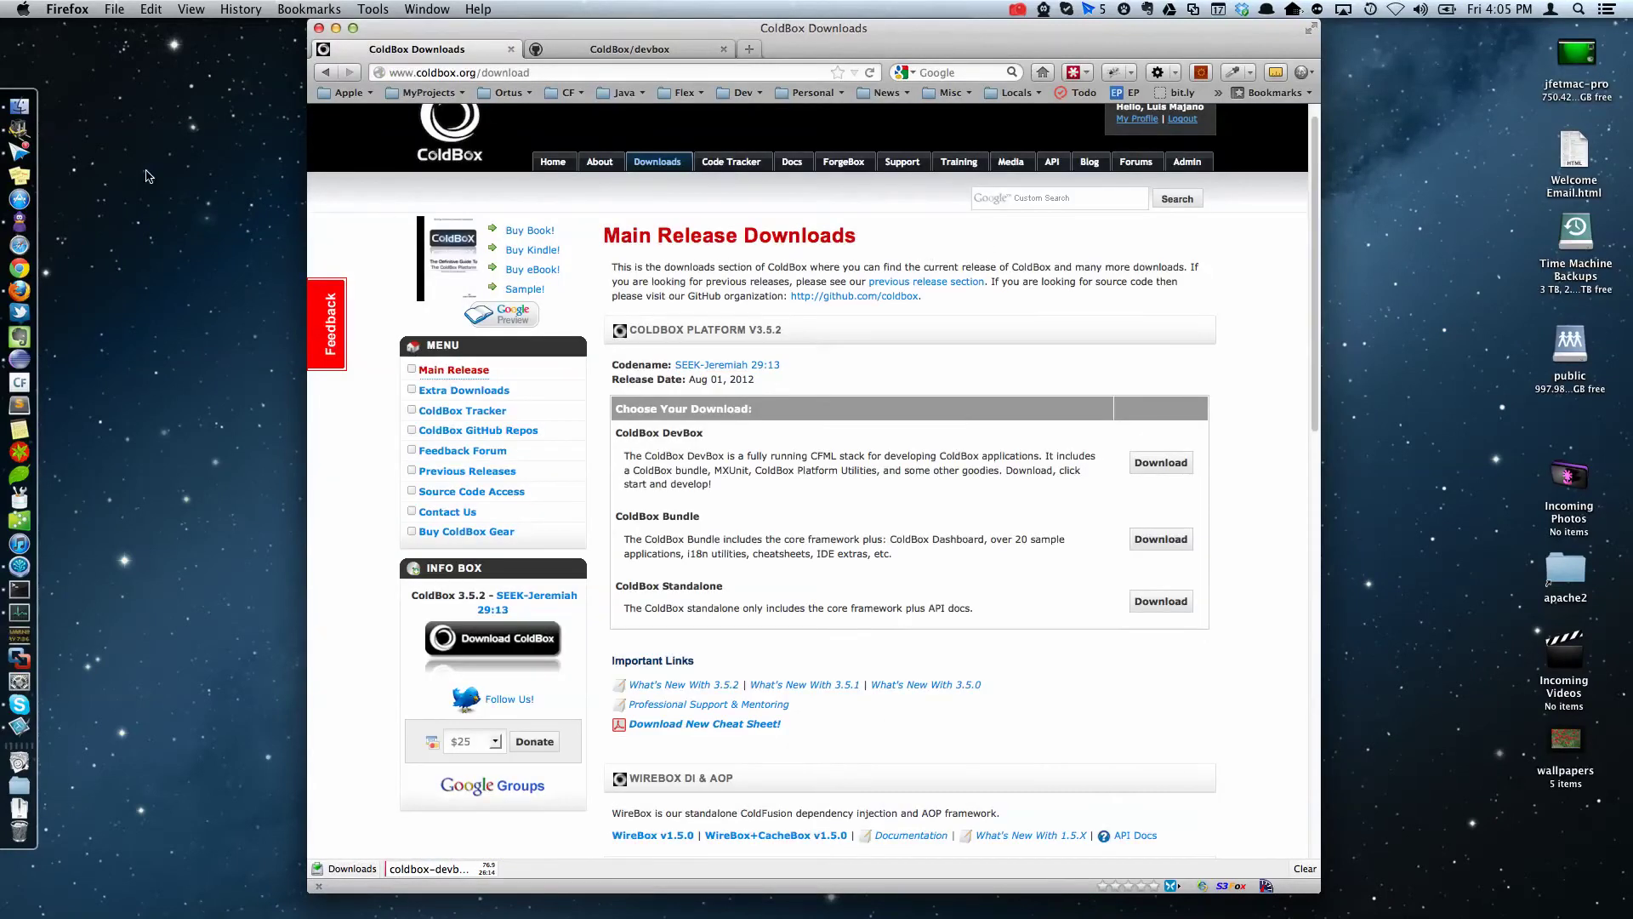
pyautogui.click(26, 115)
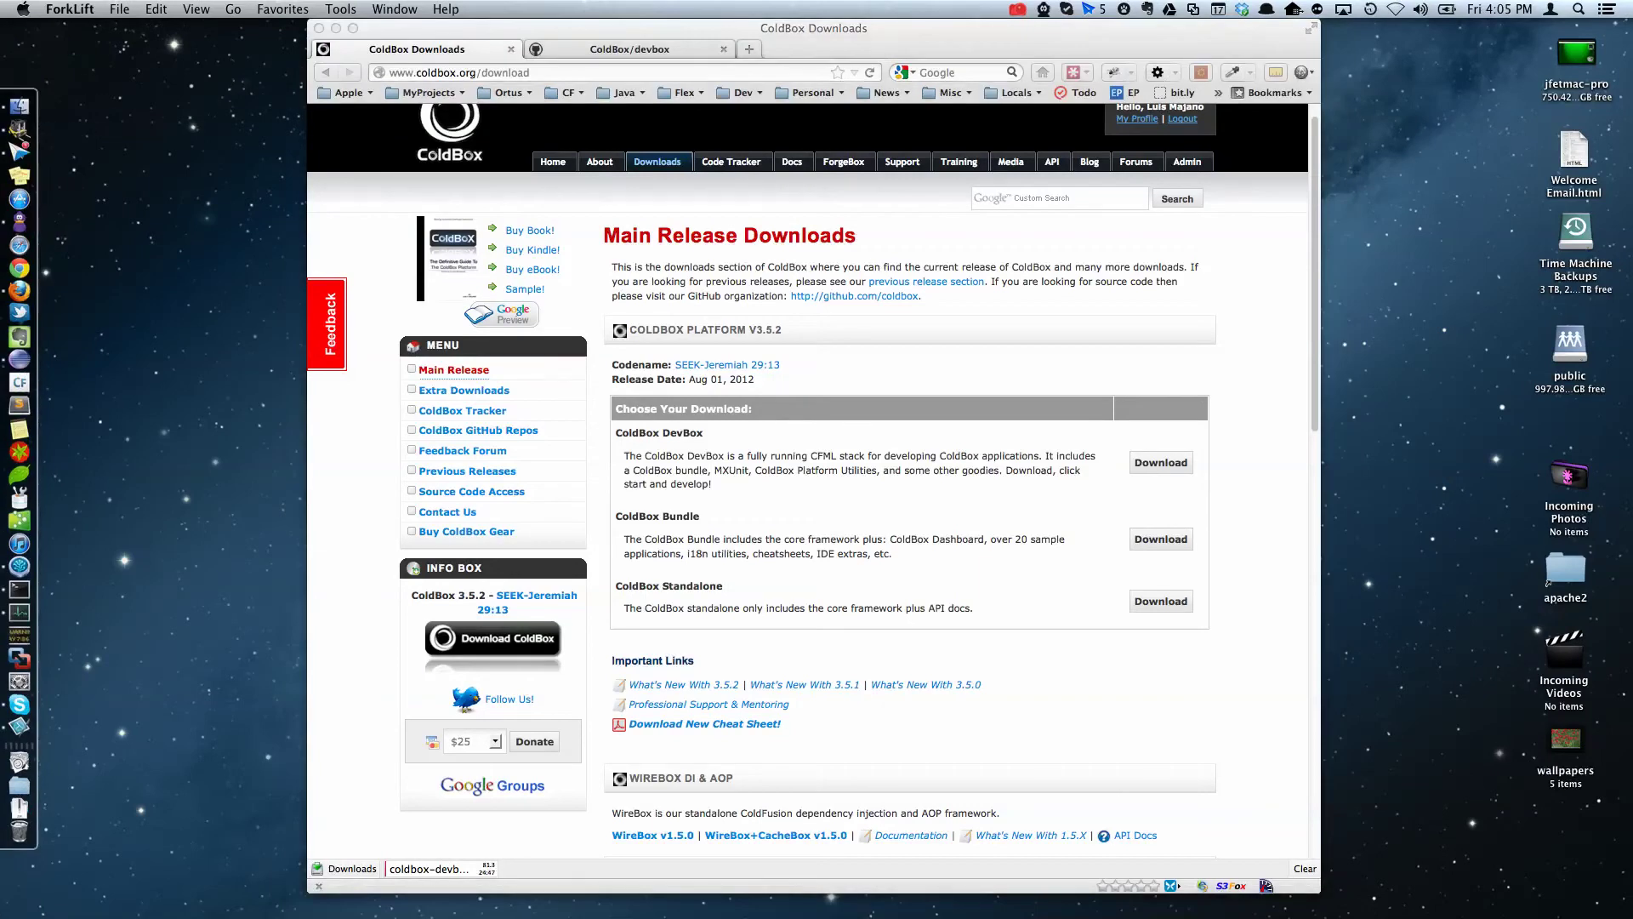
# - Delete the old coldbox-devbox folder and extract coldbox-devbox_1.0.zip
pyautogui.moveTo(1468, 90)
pyautogui.mouseDown()
pyautogui.moveTo(1293, 155)
pyautogui.moveTo(1239, 115)
pyautogui.mouseUp()
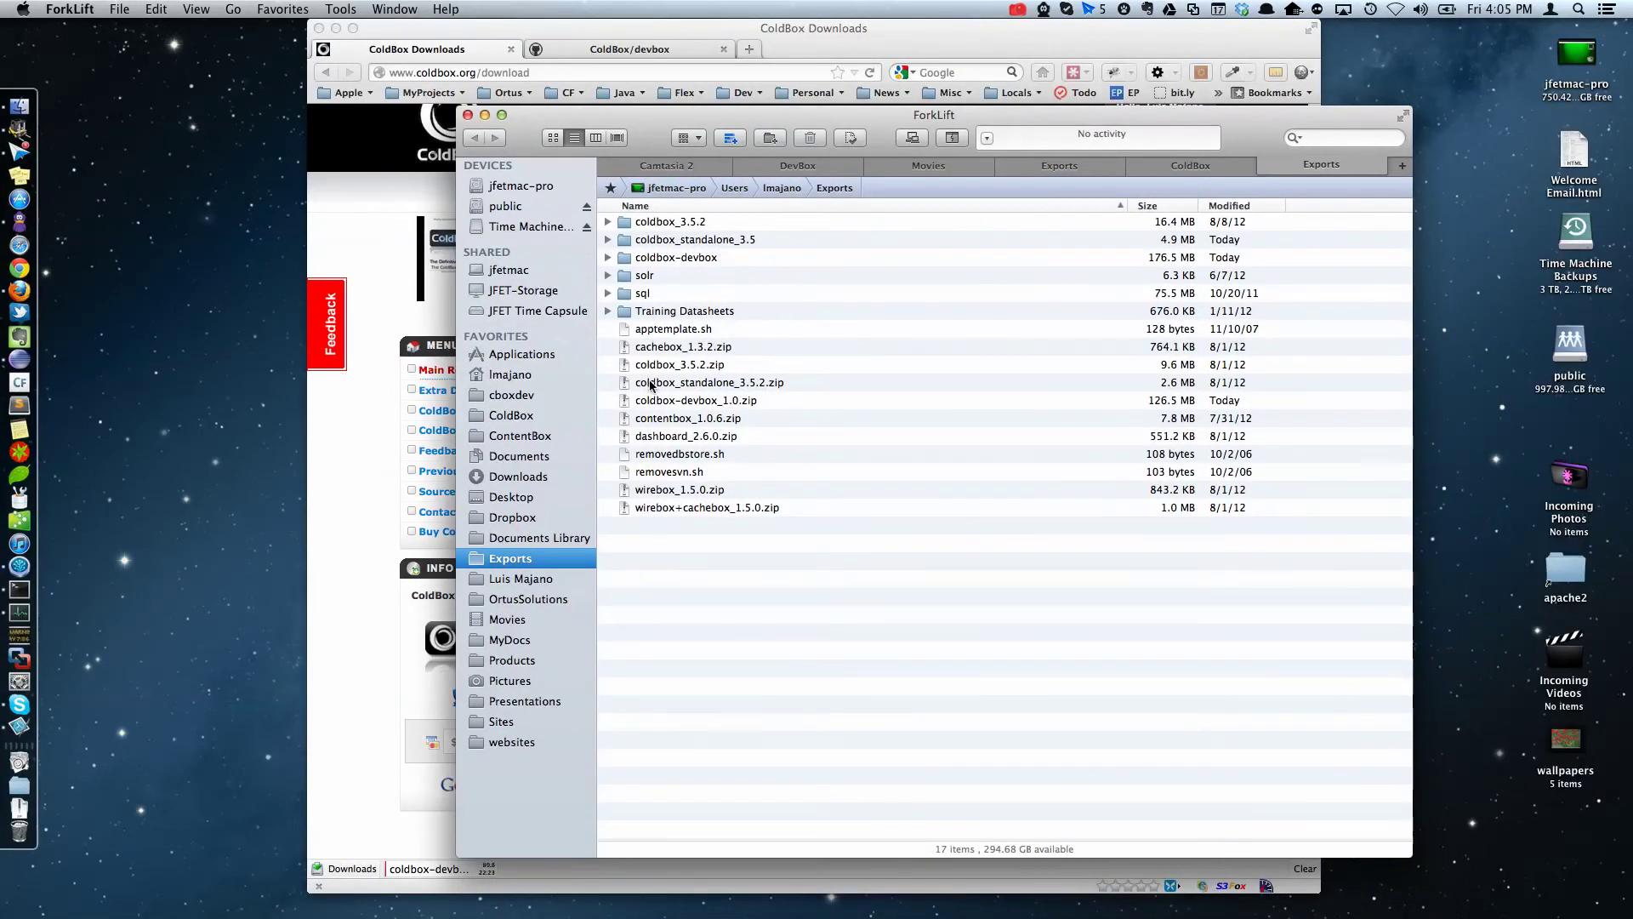
pyautogui.click(726, 406)
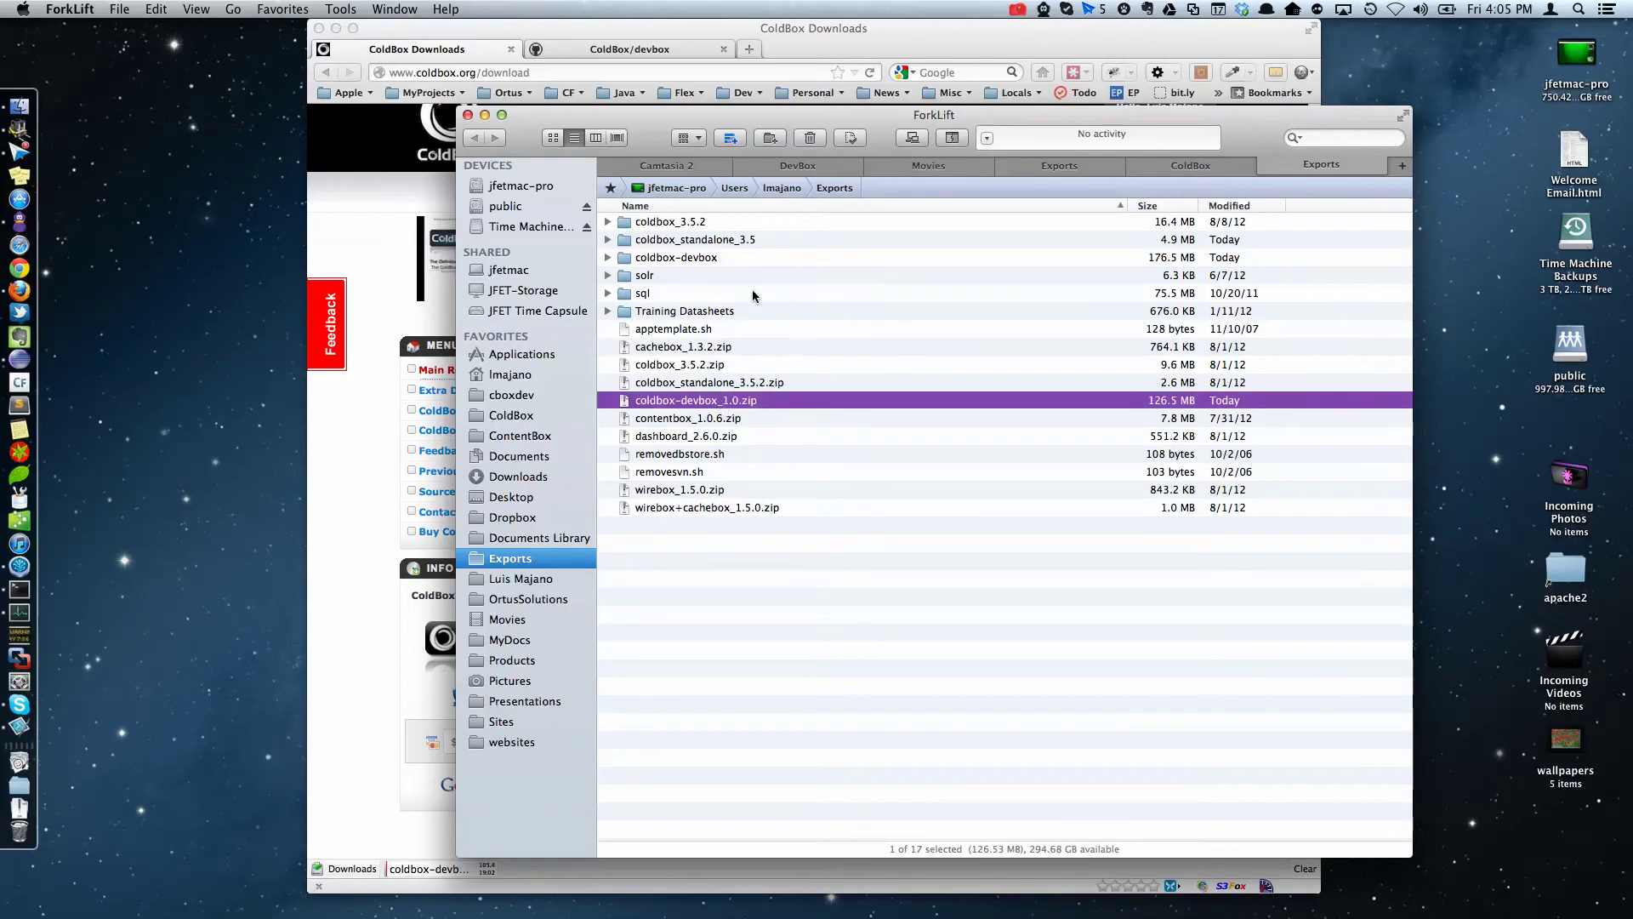
pyautogui.click(694, 259)
pyautogui.press('super+BackSpace')
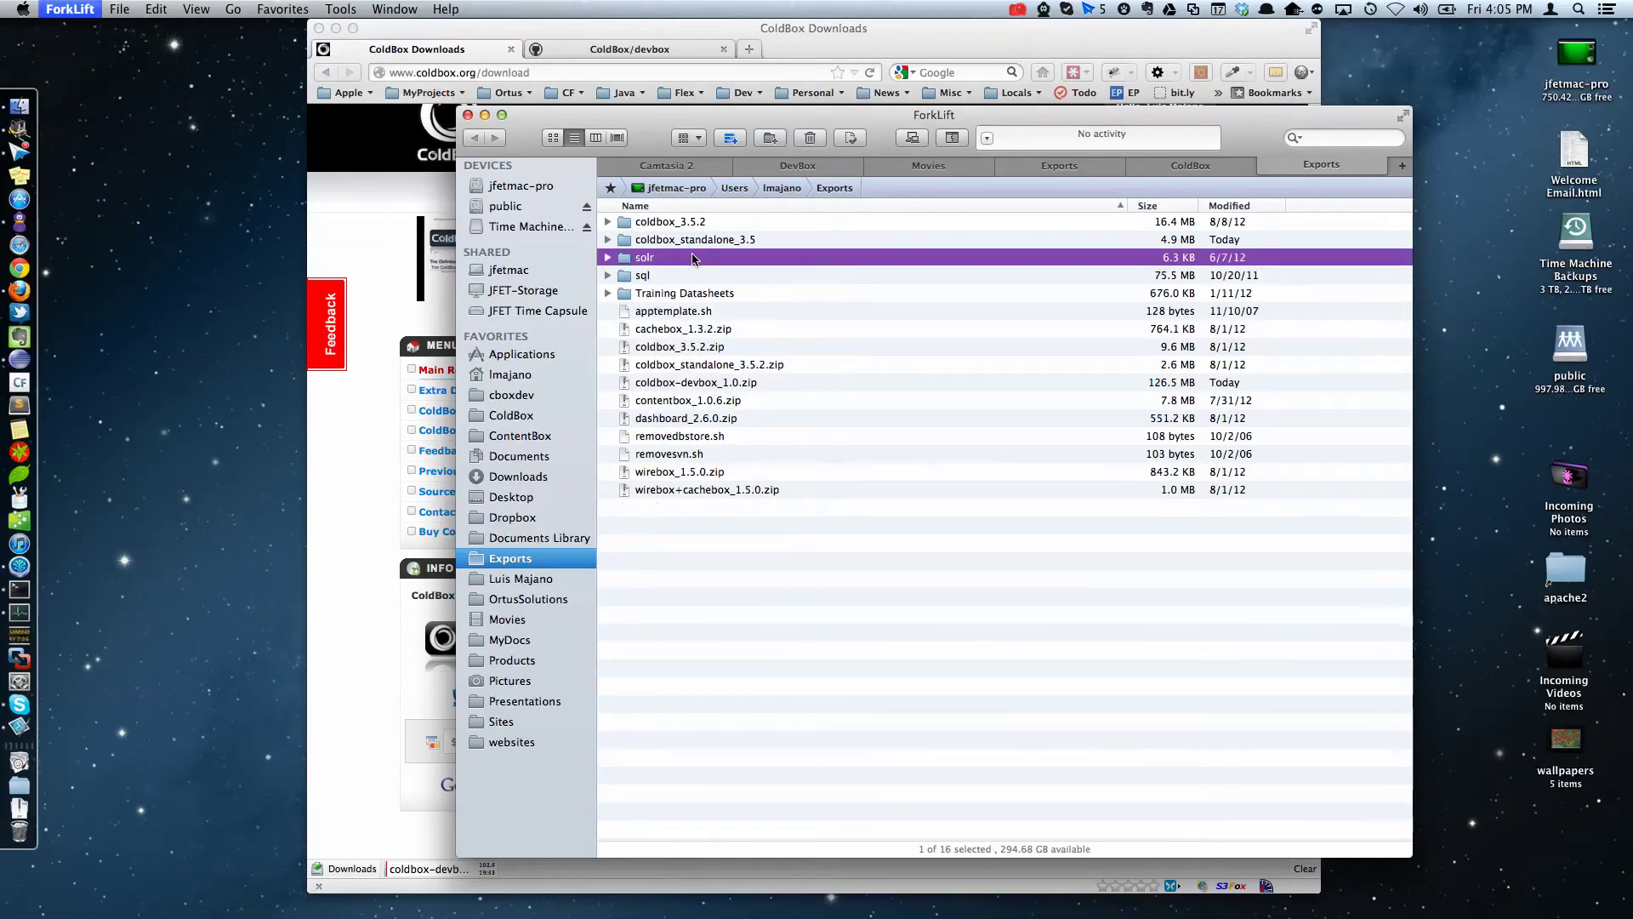
pyautogui.doubleClick(855, 382)
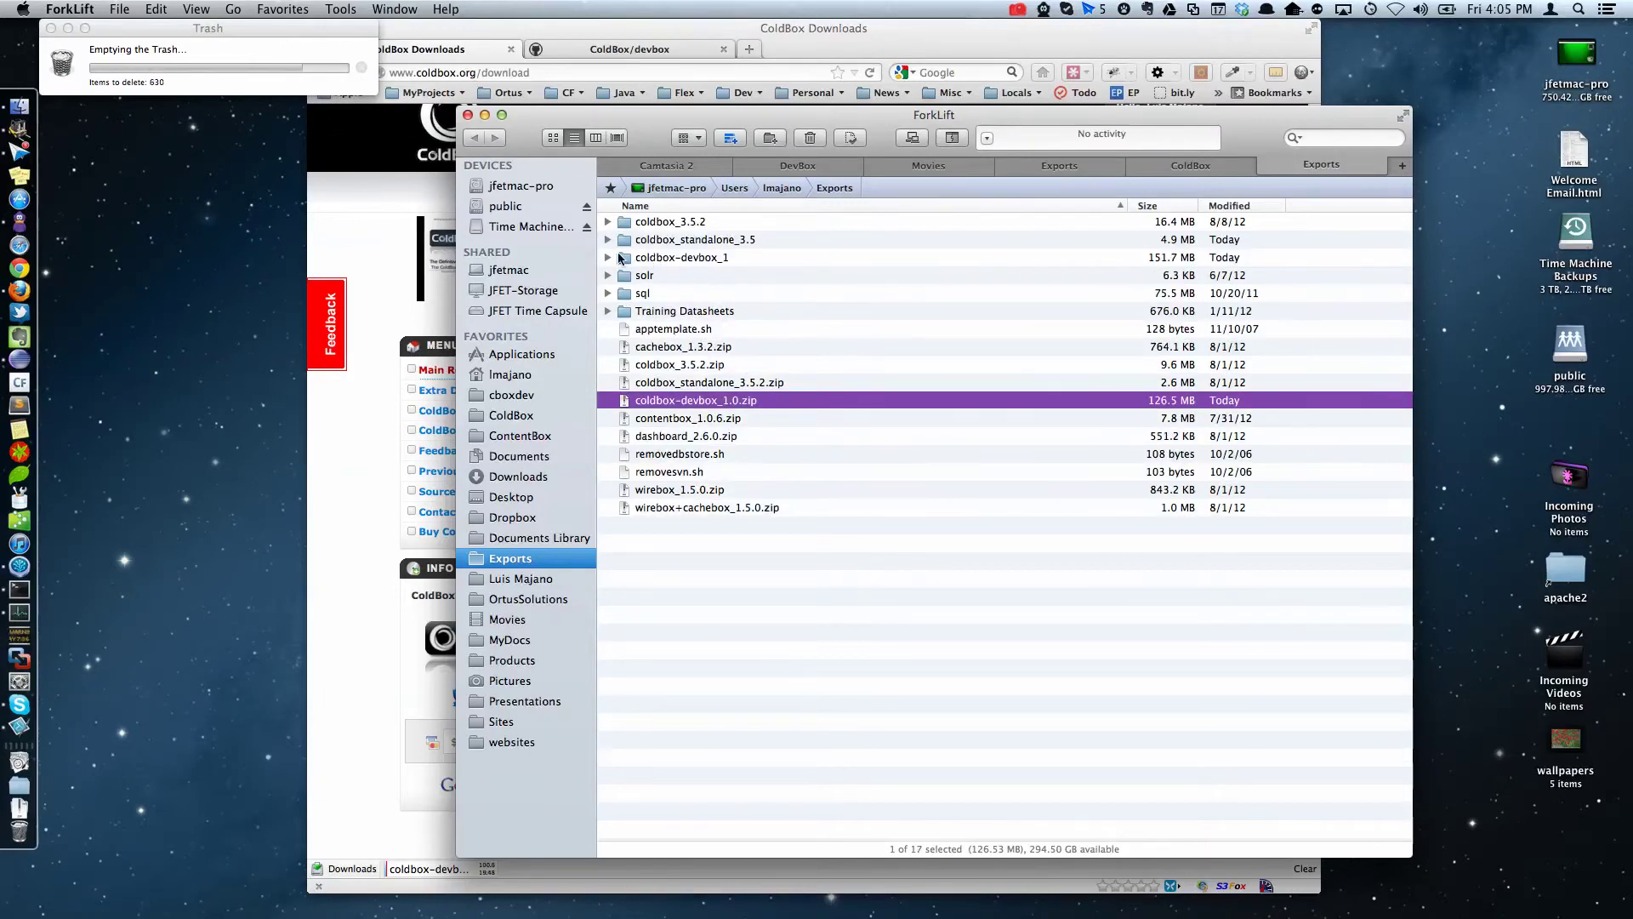
# - Rename coldbox-devbox_1 to coldbox-devbox and open it to show its 30 items
pyautogui.click(608, 259)
pyautogui.click(697, 261)
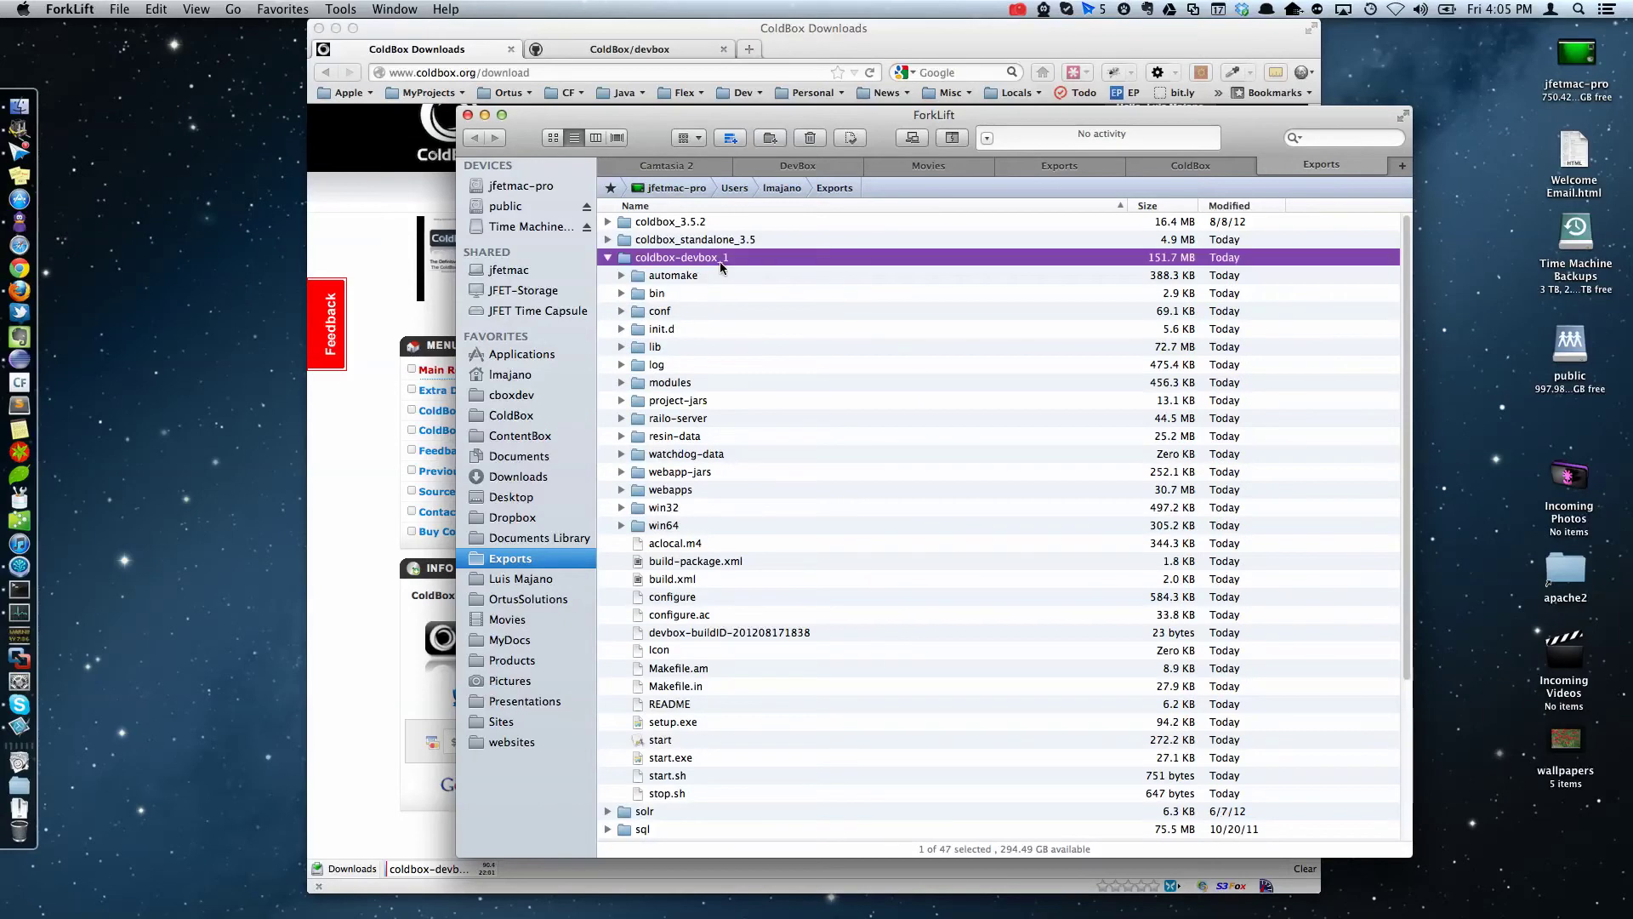
pyautogui.click(715, 261)
pyautogui.press('Right')
pyautogui.press('BackSpace')
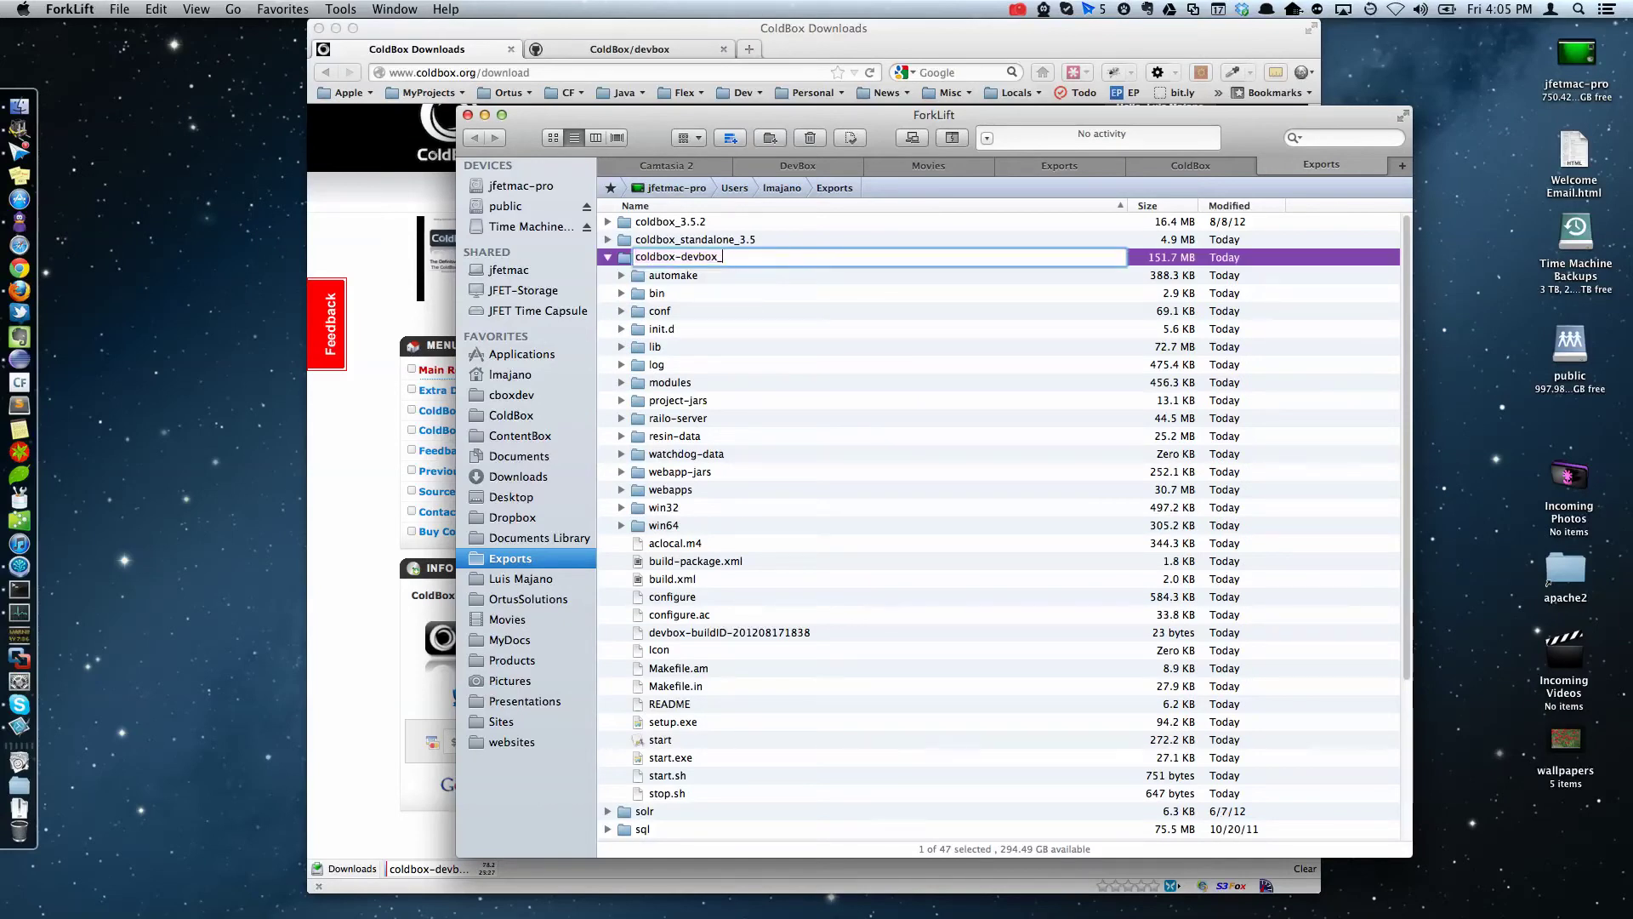
pyautogui.press('BackSpace')
pyautogui.press('Return')
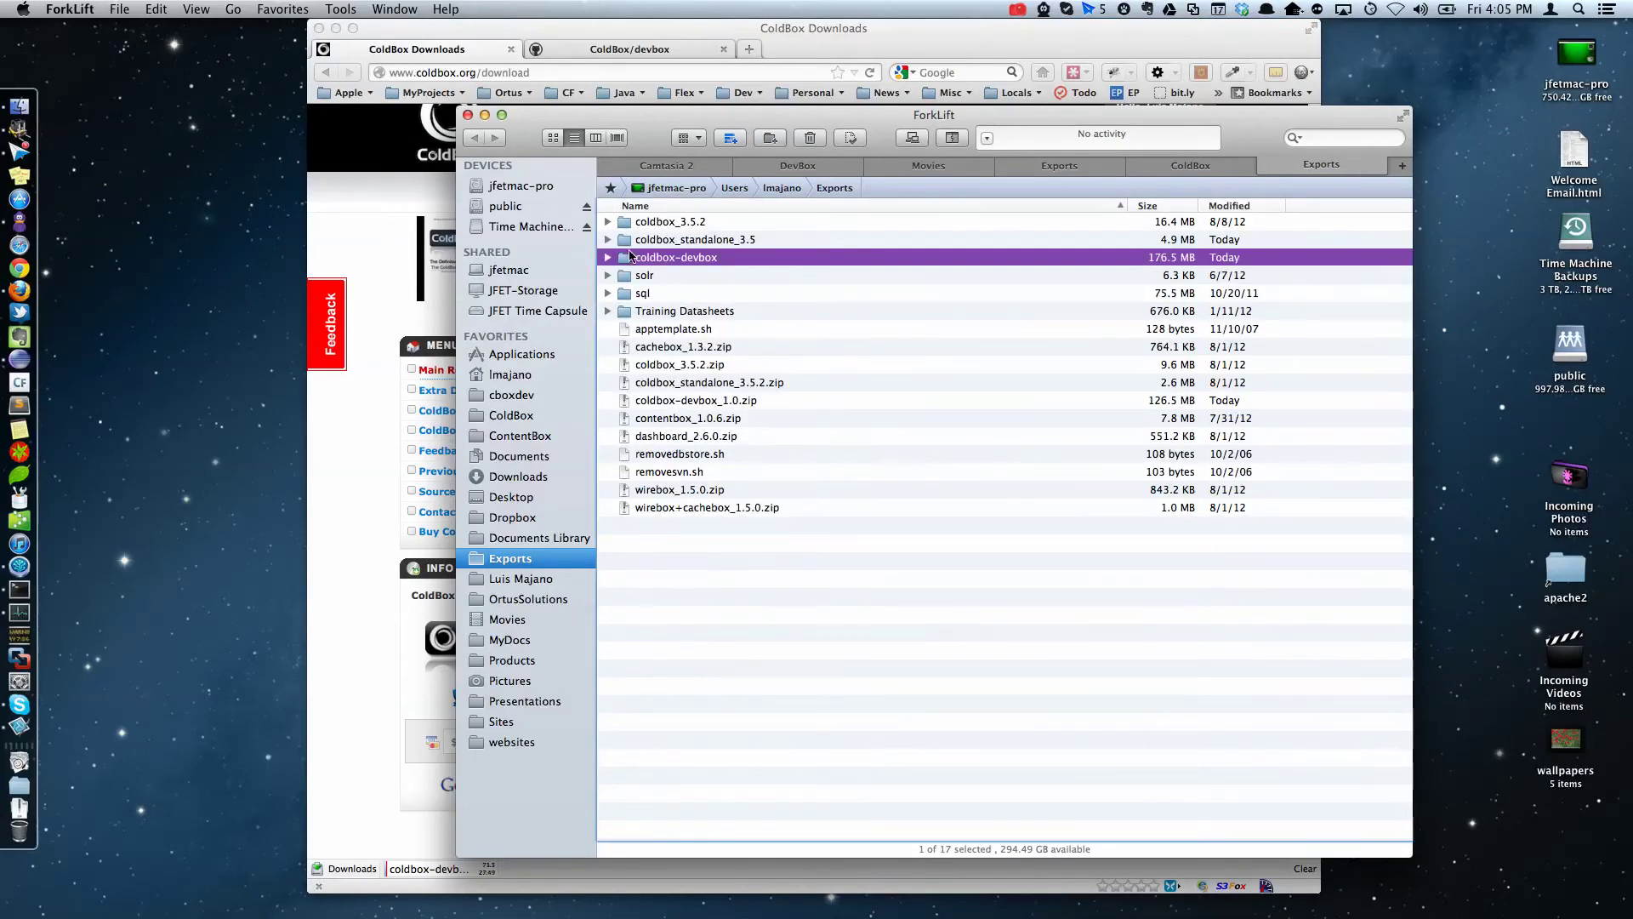
pyautogui.click(608, 258)
pyautogui.doubleClick(650, 261)
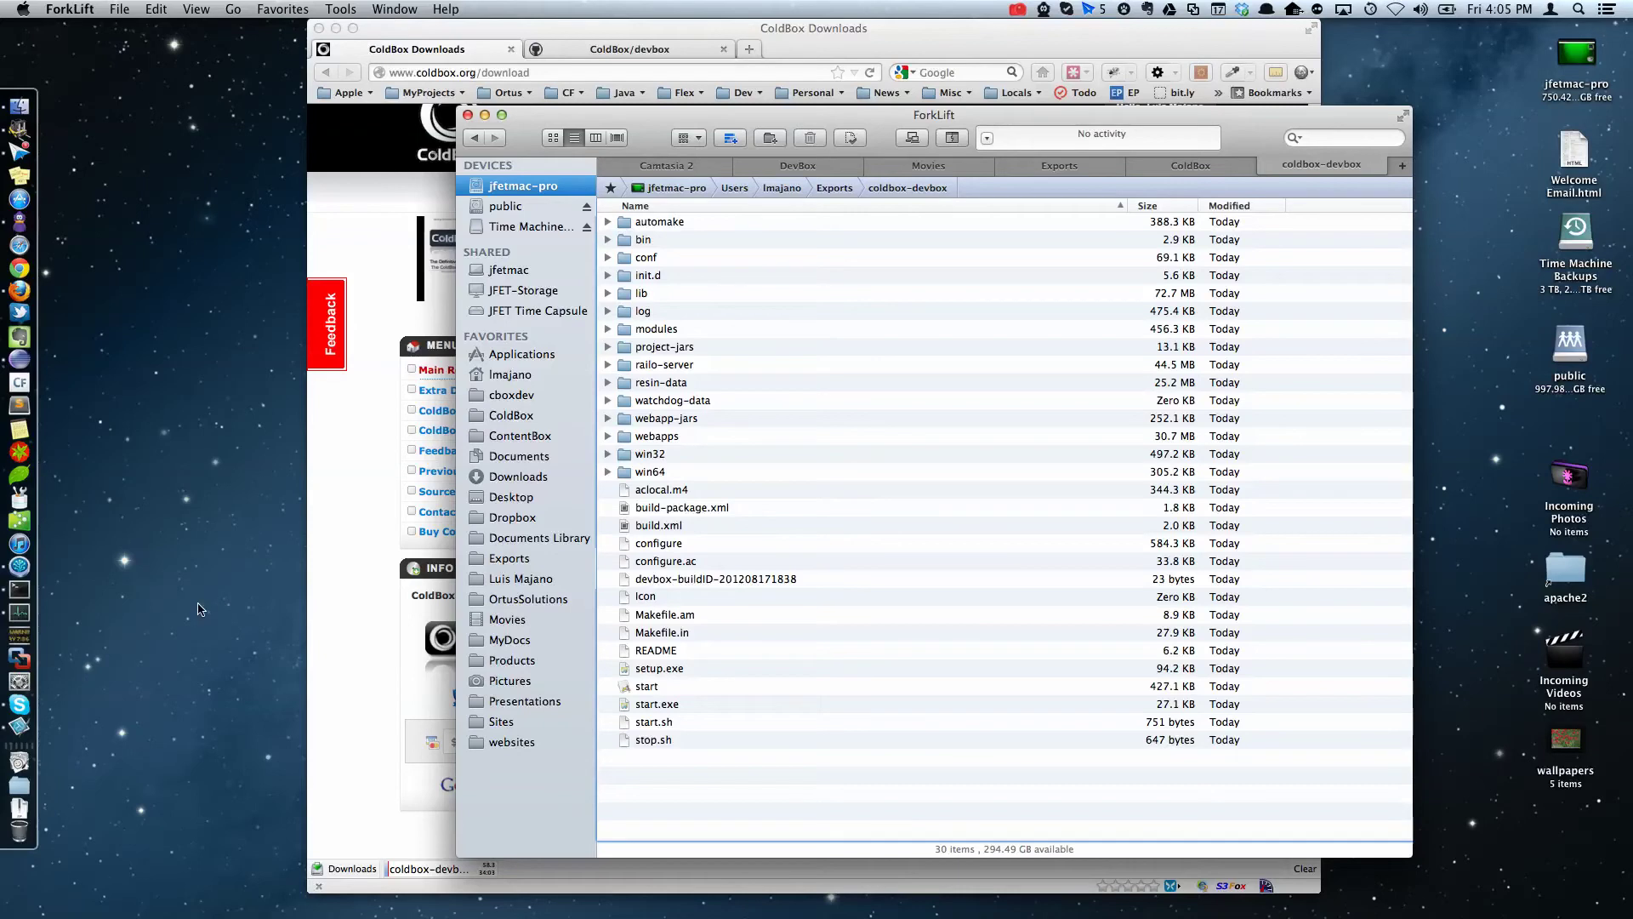
# - Open a new Terminal shell window and arrange it alongside ForkLift
pyautogui.click(12, 588)
pyautogui.press('super+n')
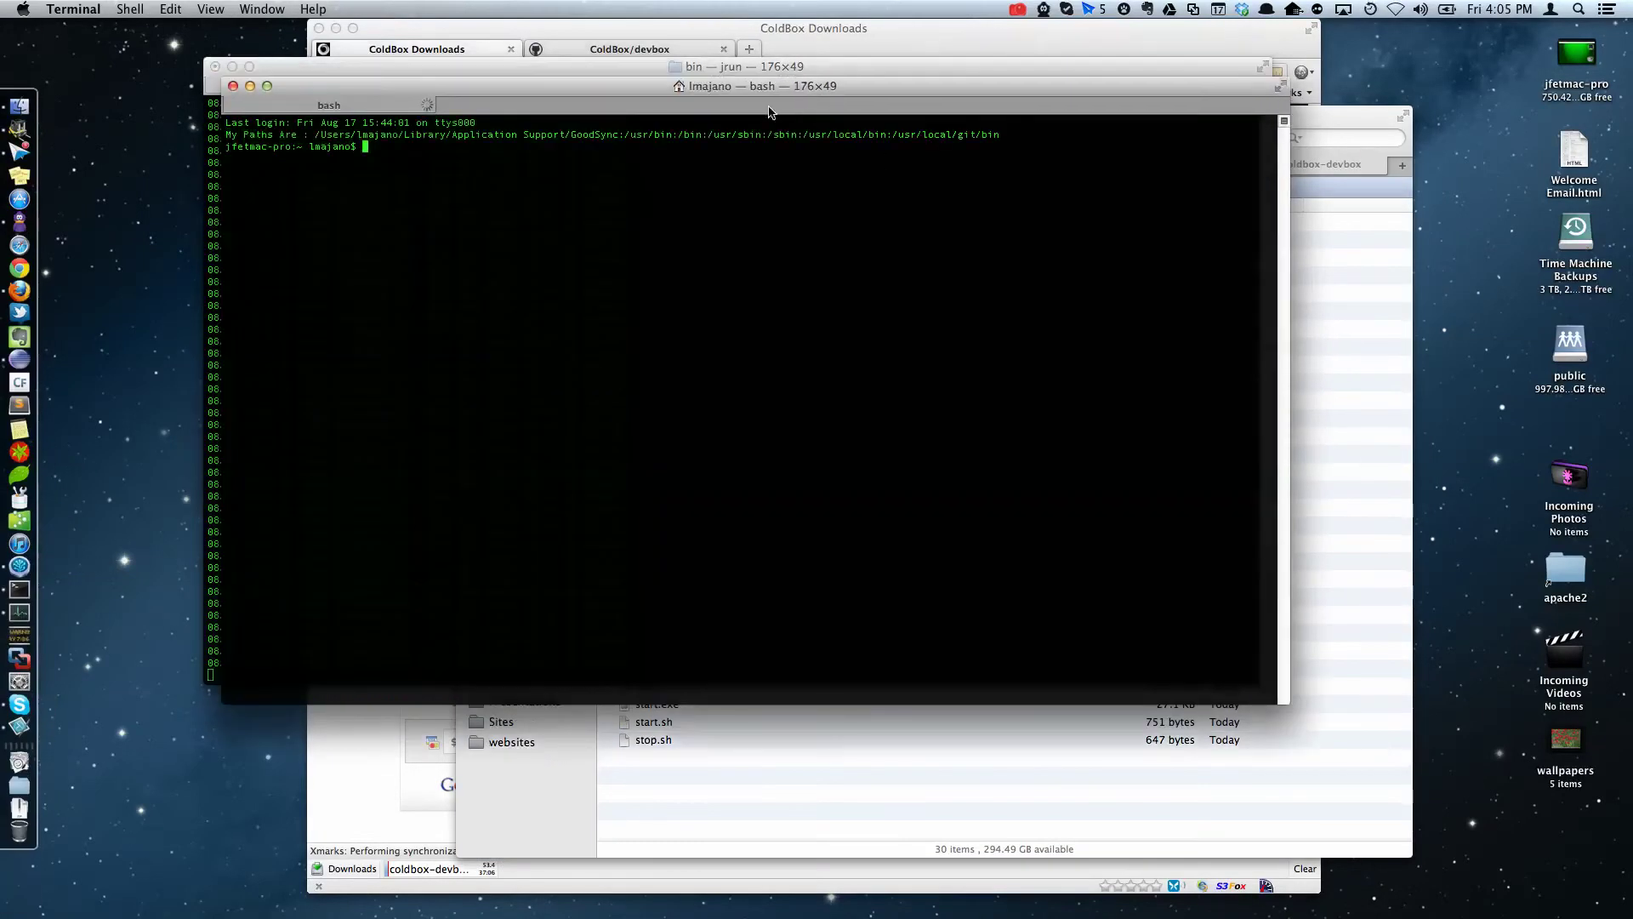
pyautogui.moveTo(808, 64); pyautogui.dragTo(1362, 459)
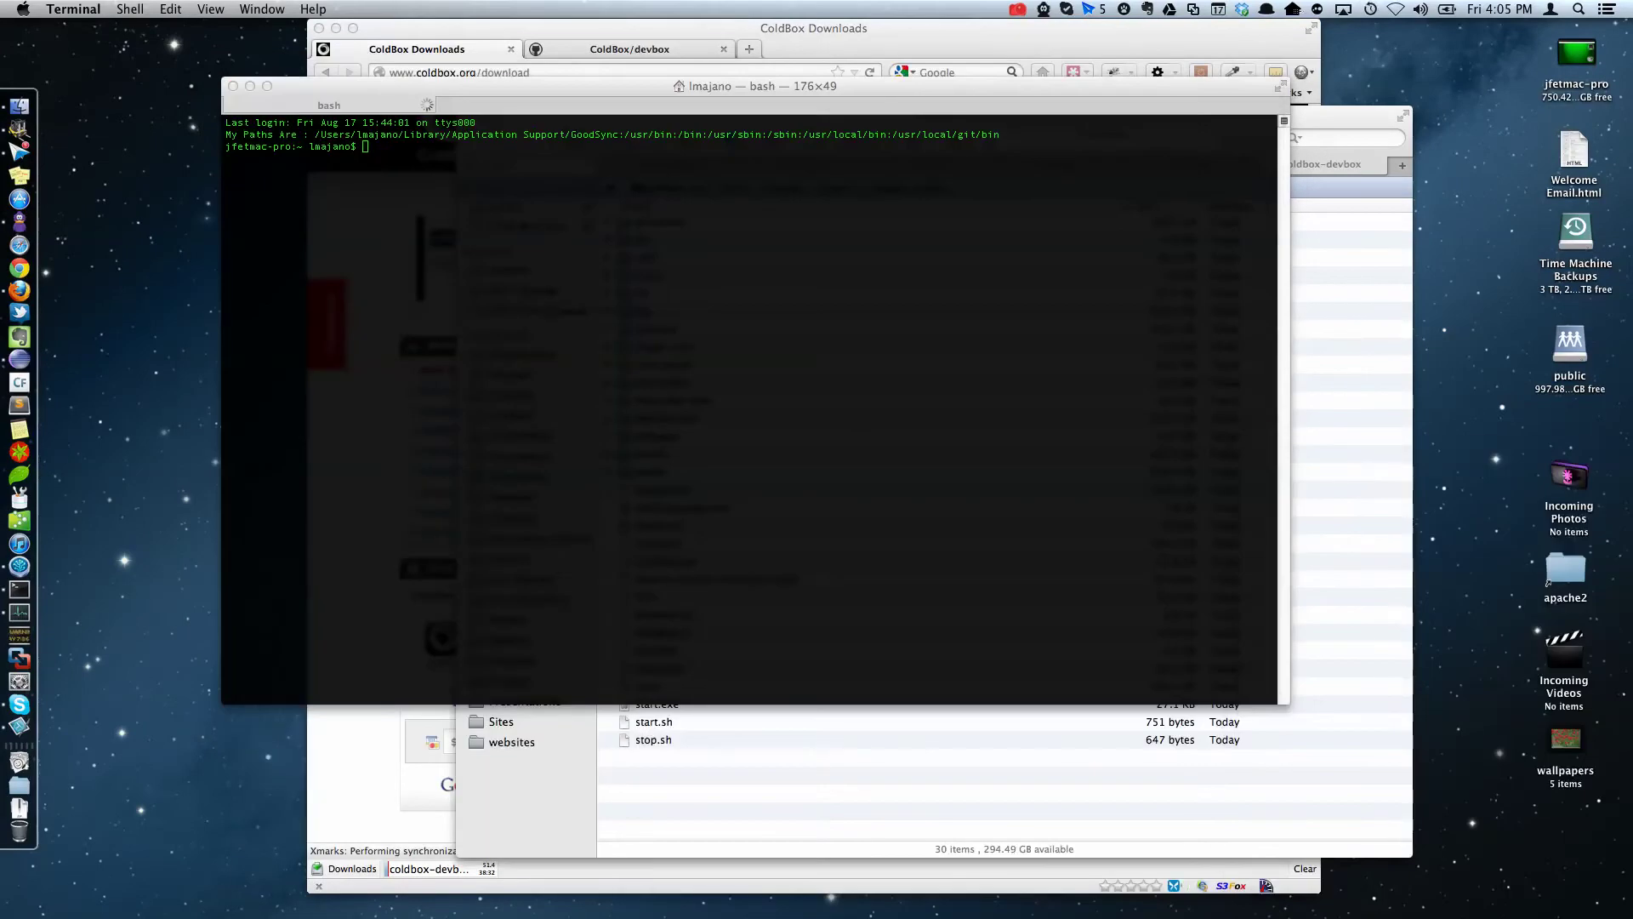
pyautogui.moveTo(978, 87); pyautogui.dragTo(910, 237)
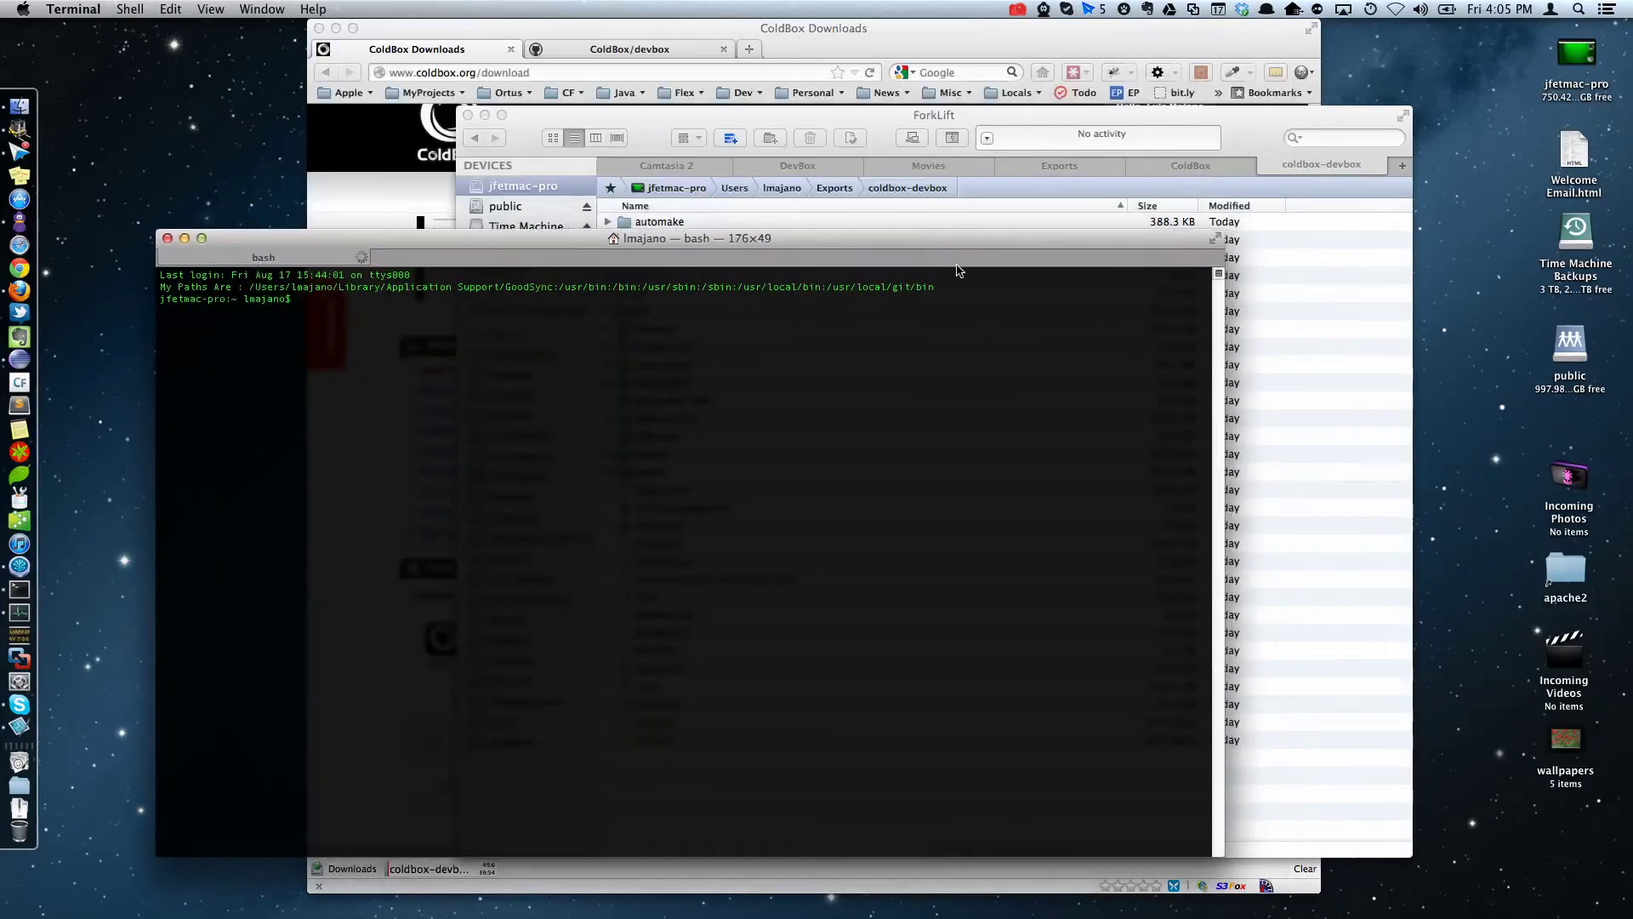
pyautogui.click(1339, 381)
pyautogui.click(359, 418)
pyautogui.write('c')
pyautogui.write('d')
# - Change into the coldbox-devbox folder and run chmod -R 777 * on its contents
pyautogui.click(1233, 404)
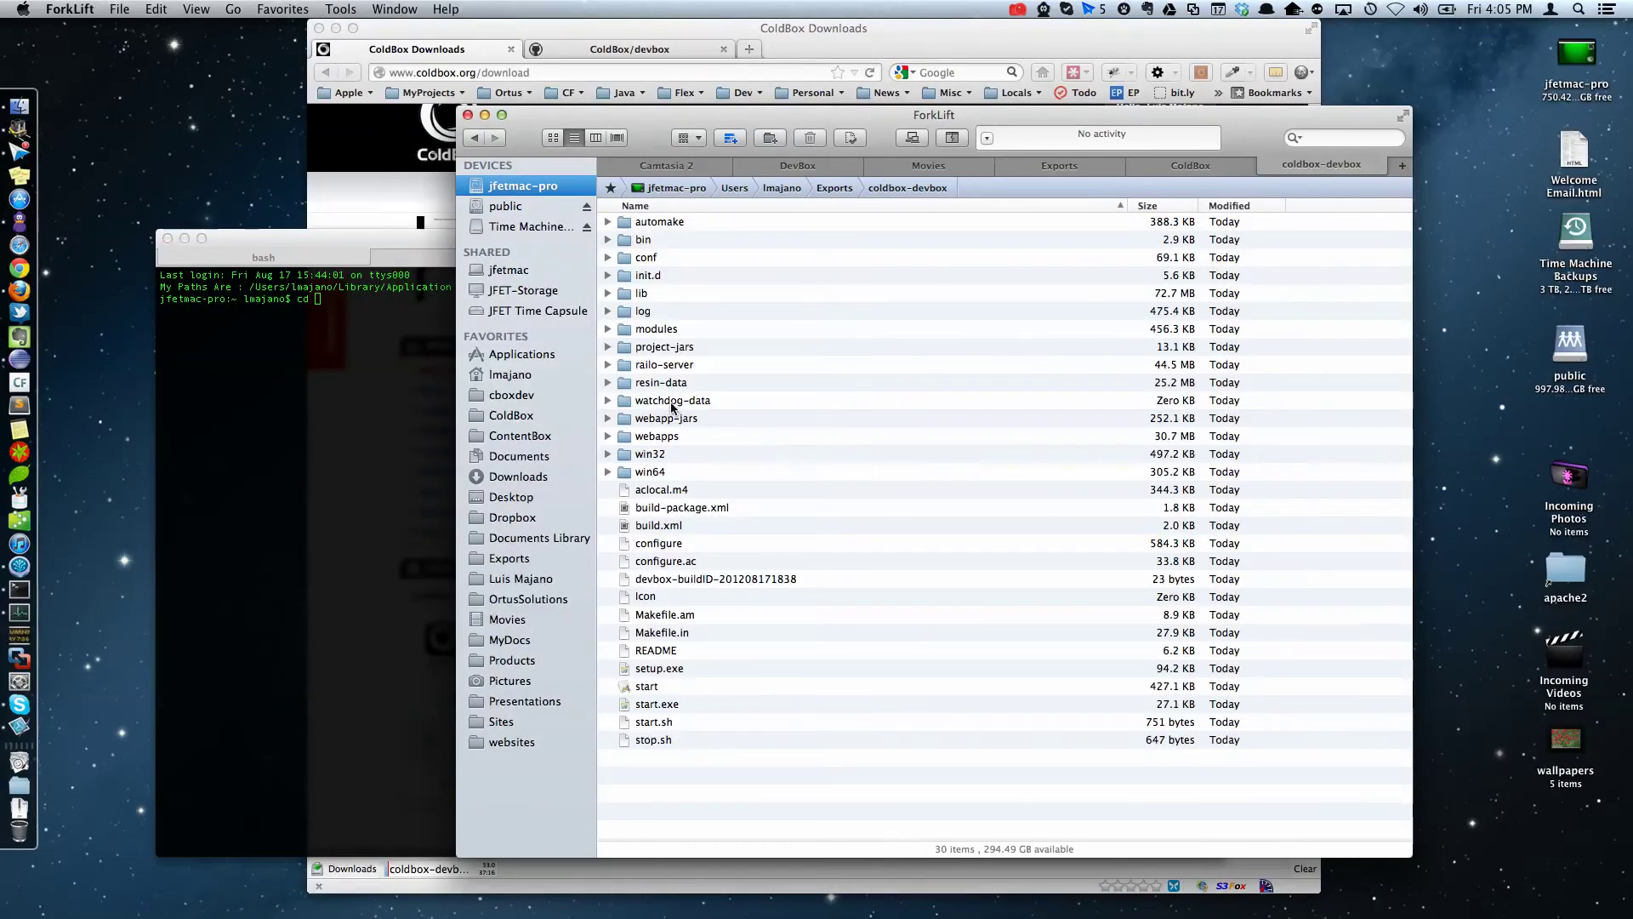
pyautogui.moveTo(672, 409); pyautogui.dragTo(390, 415)
pyautogui.press('BackSpace')
pyautogui.press('BackSpace')
pyautogui.press('BackSpace')
pyautogui.press('BackSpace')
pyautogui.press('BackSpace')
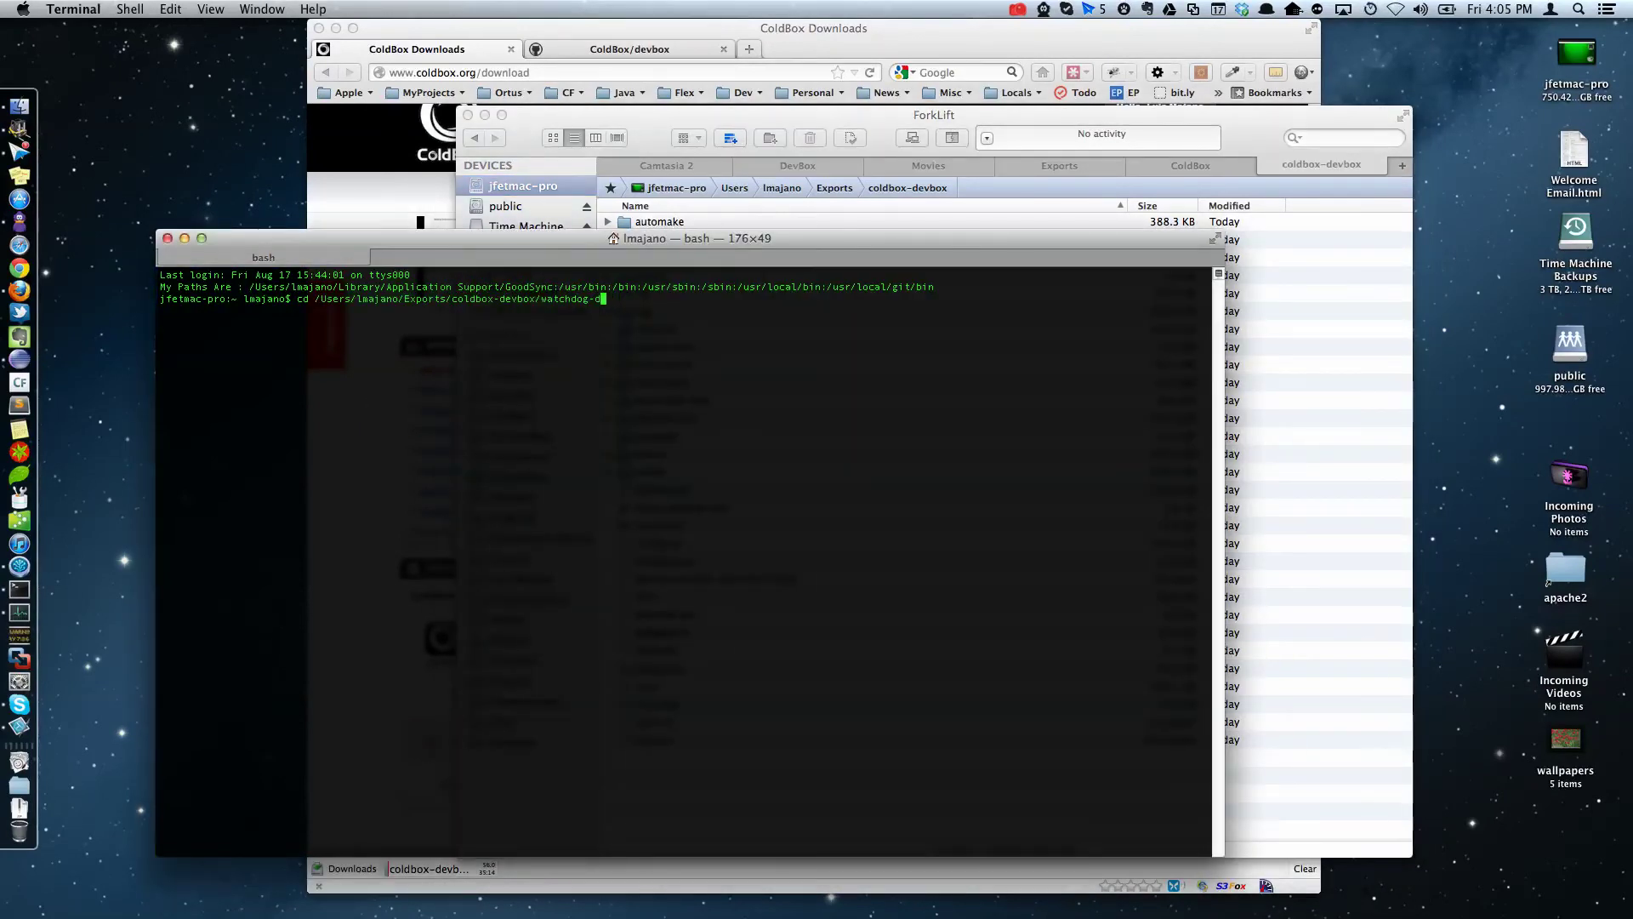
pyautogui.press('BackSpace')
pyautogui.press('BackSpace')
pyautogui.press('BackSpace')
pyautogui.press('BackSpace')
pyautogui.press('BackSpace')
pyautogui.press('BackSpace')
pyautogui.press('BackSpace')
pyautogui.press('BackSpace')
pyautogui.press('BackSpace')
pyautogui.press('Return')
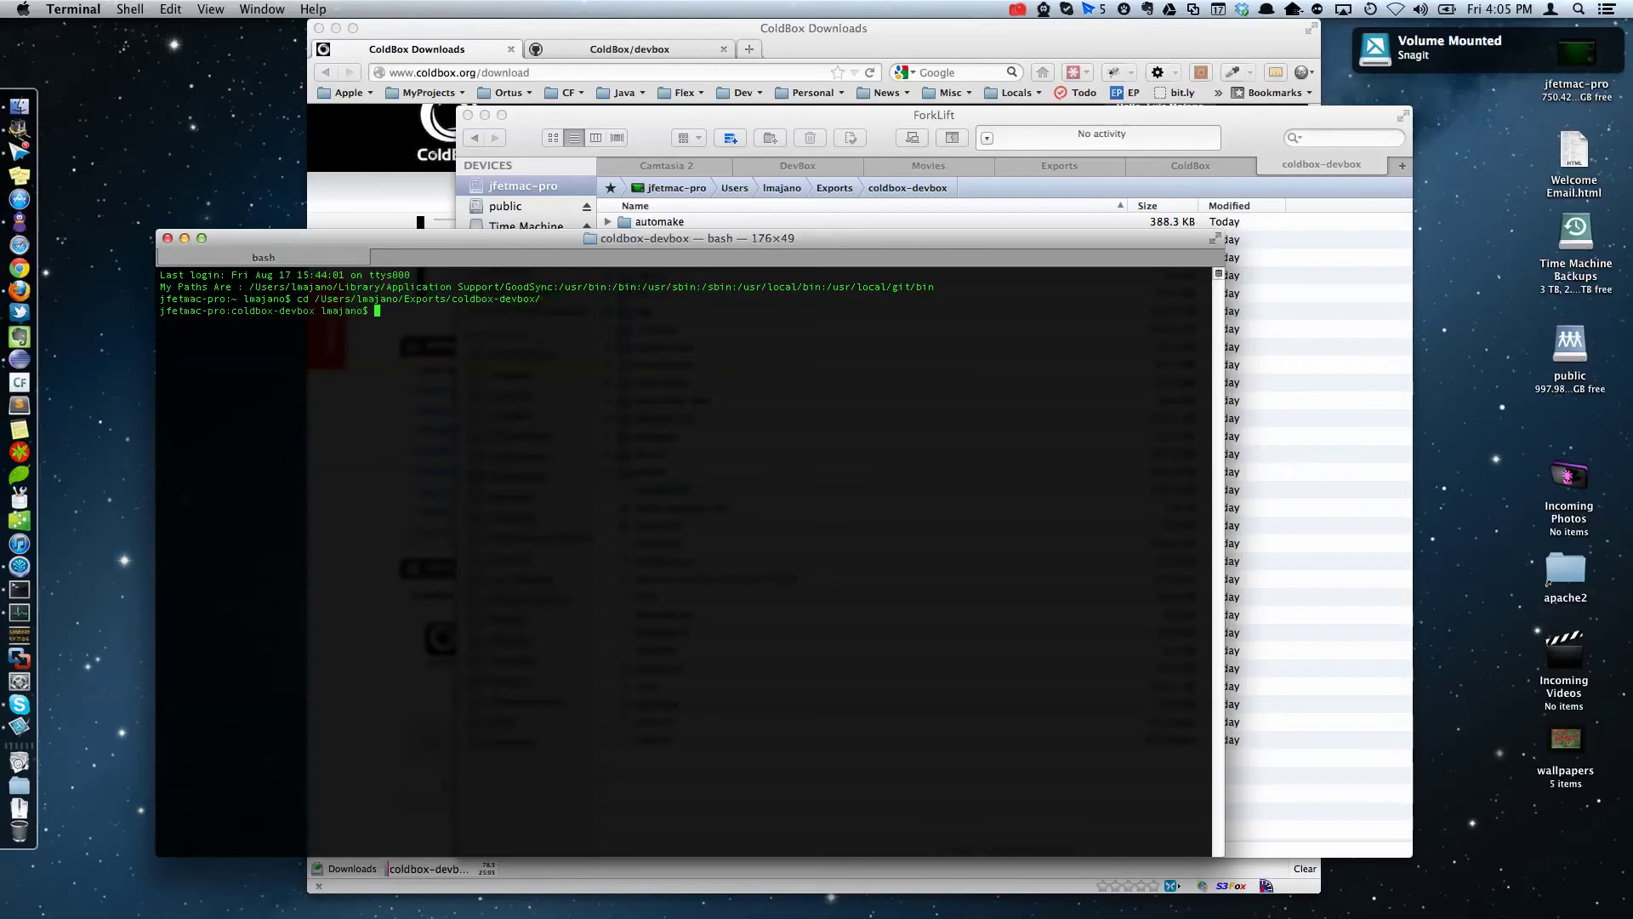
pyautogui.write('chmod -R 7')
pyautogui.write('77 *')
pyautogui.press('Return')
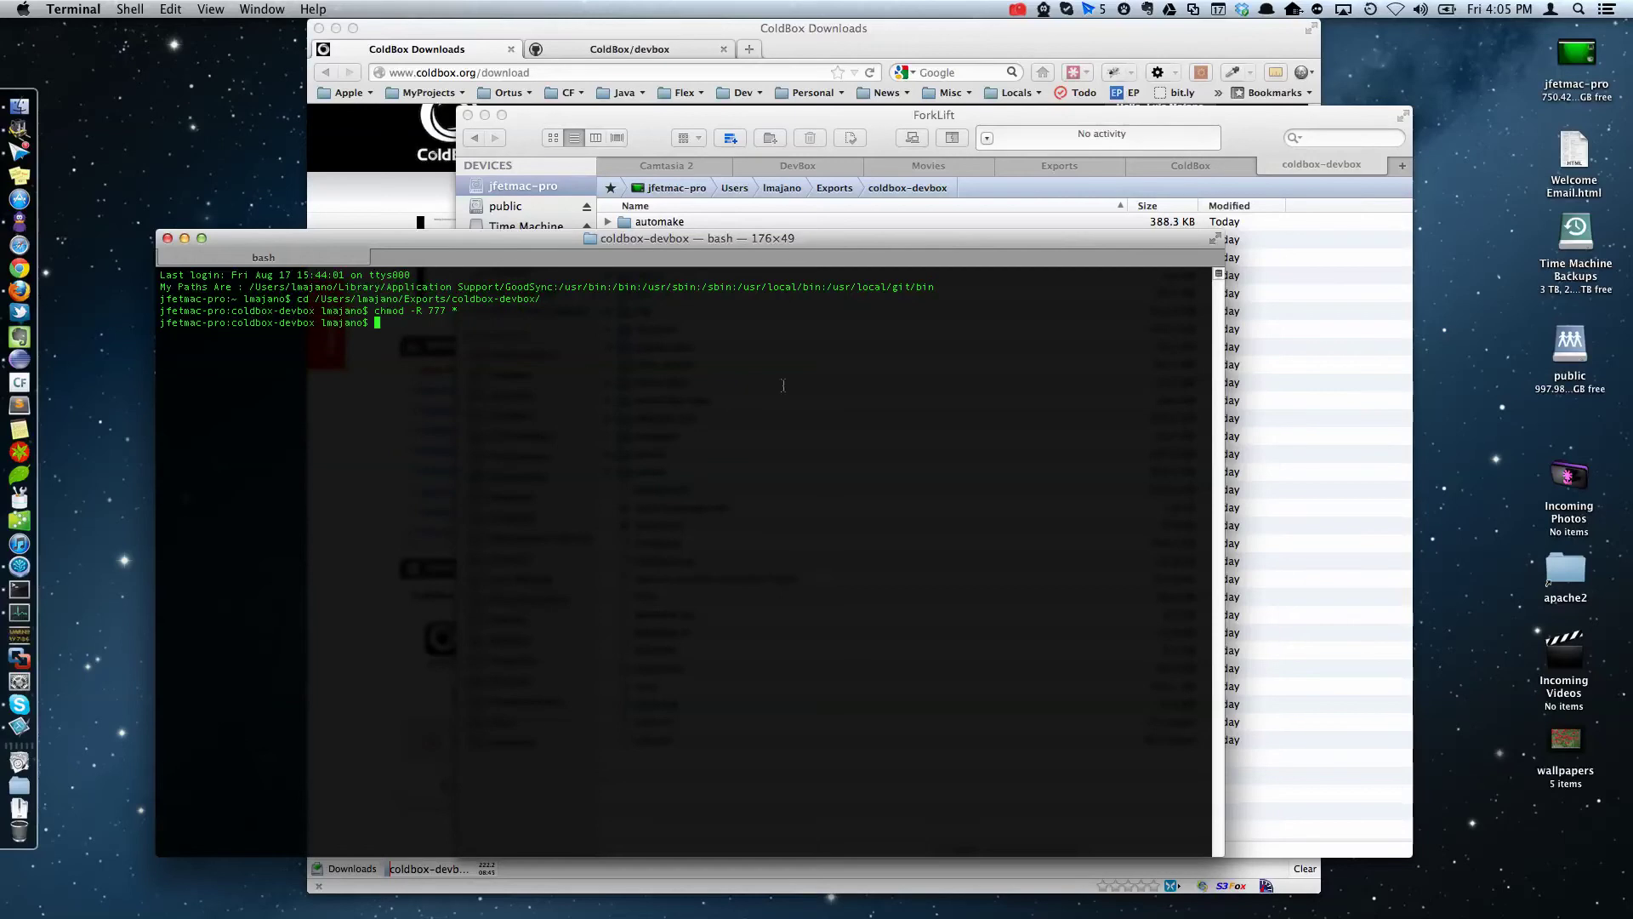
# - Find the start launcher in coldbox-devbox and launch it to start the Resin server
pyautogui.click(1339, 652)
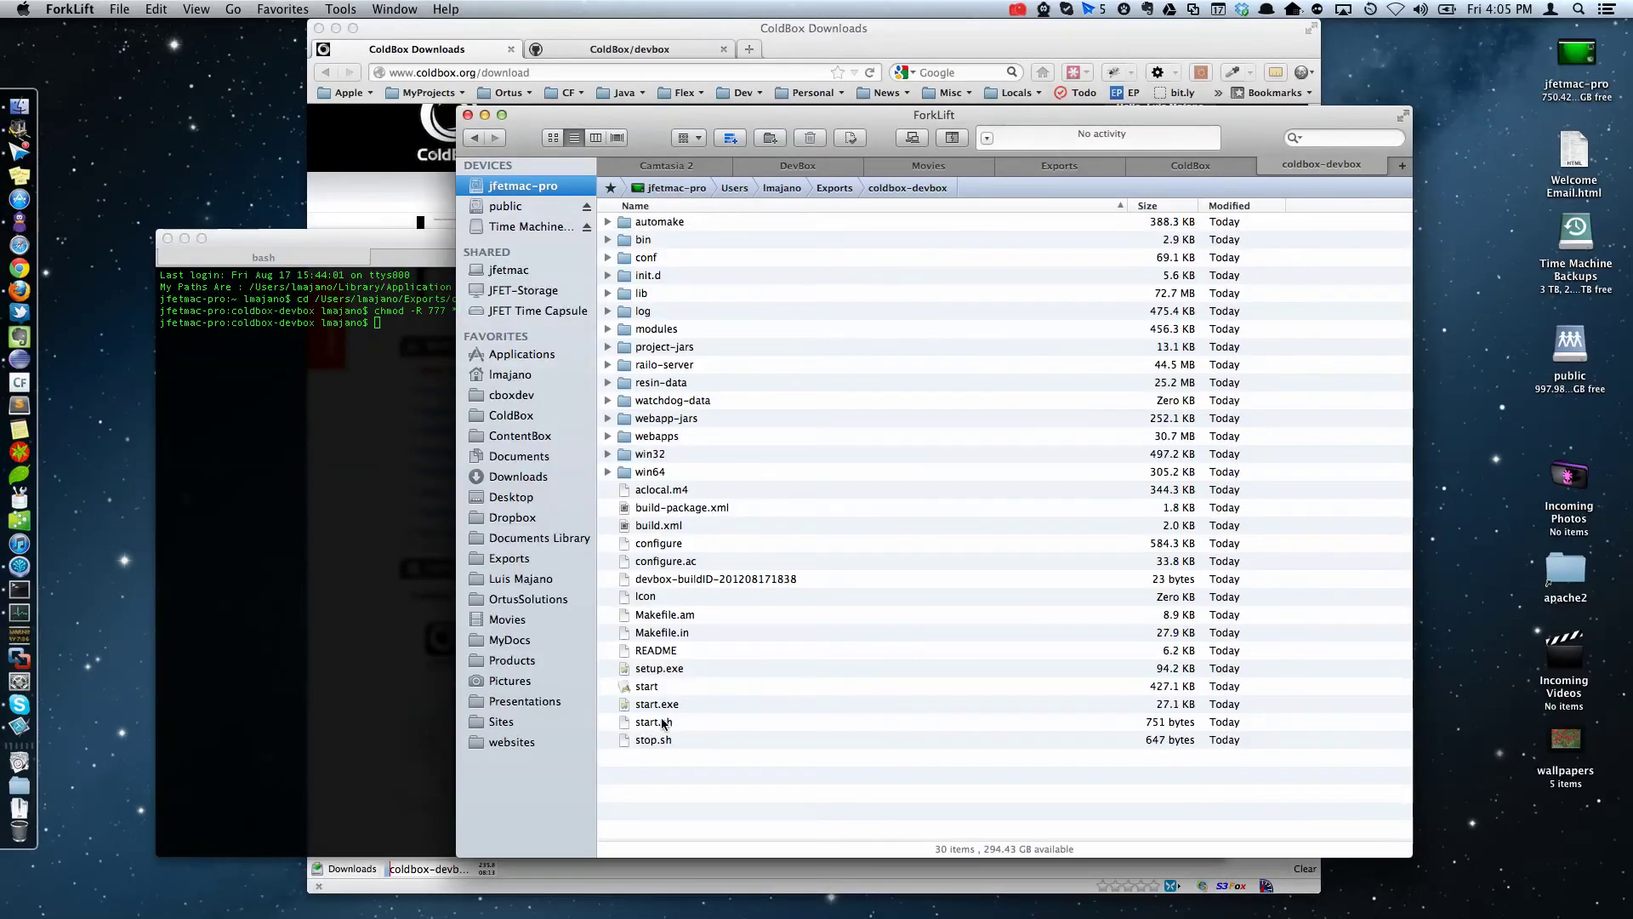
pyautogui.click(664, 724)
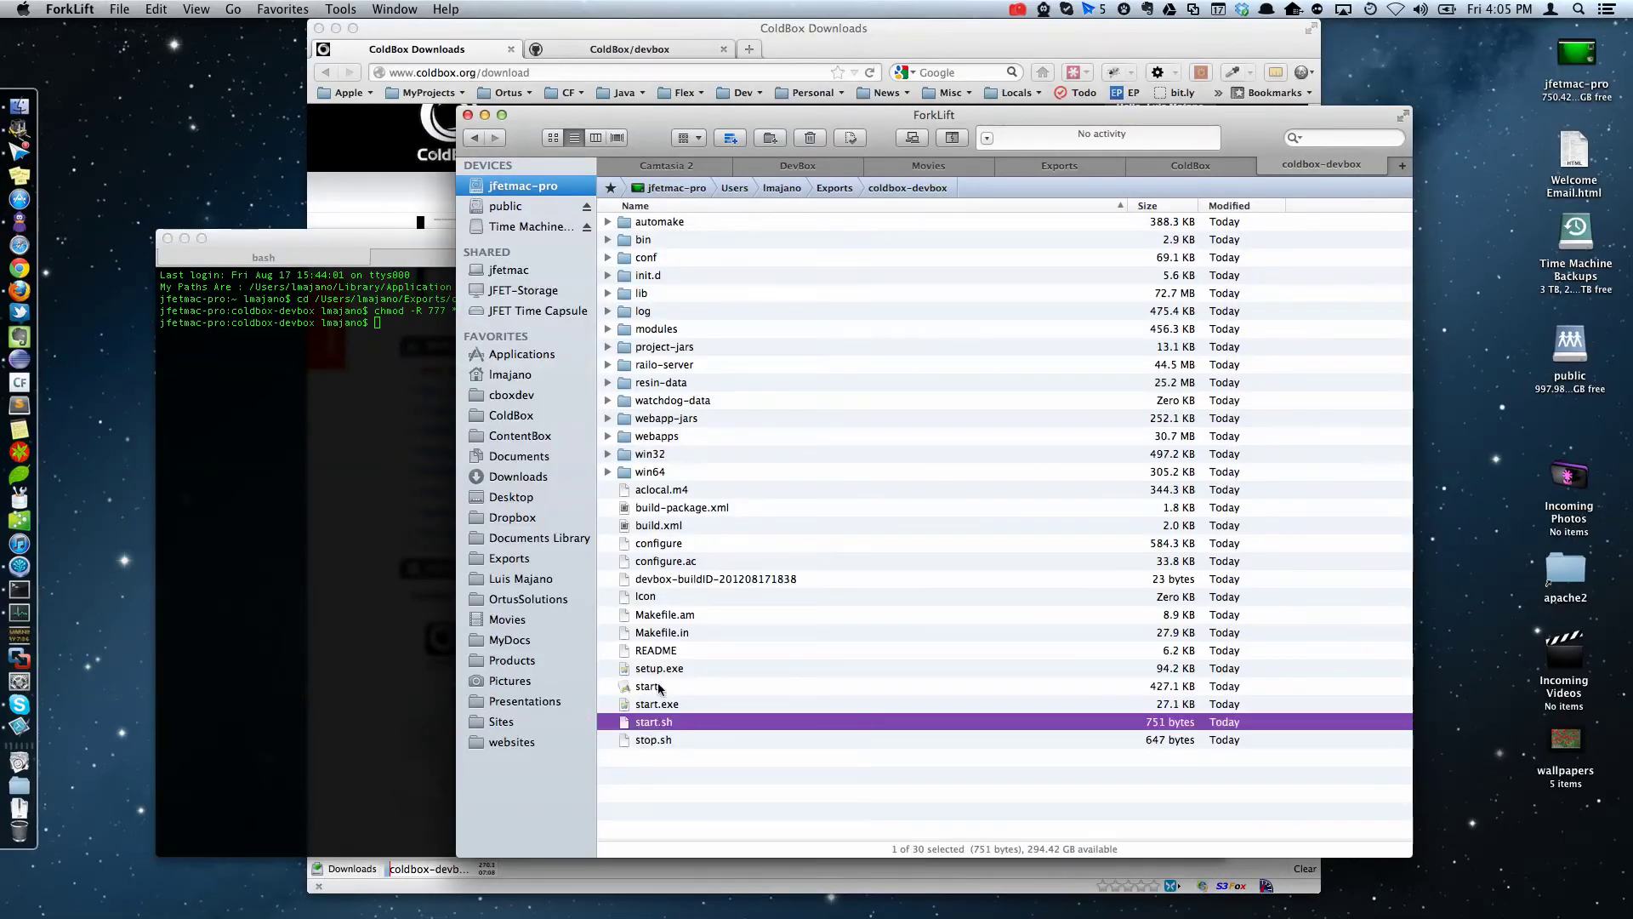
pyautogui.click(680, 704)
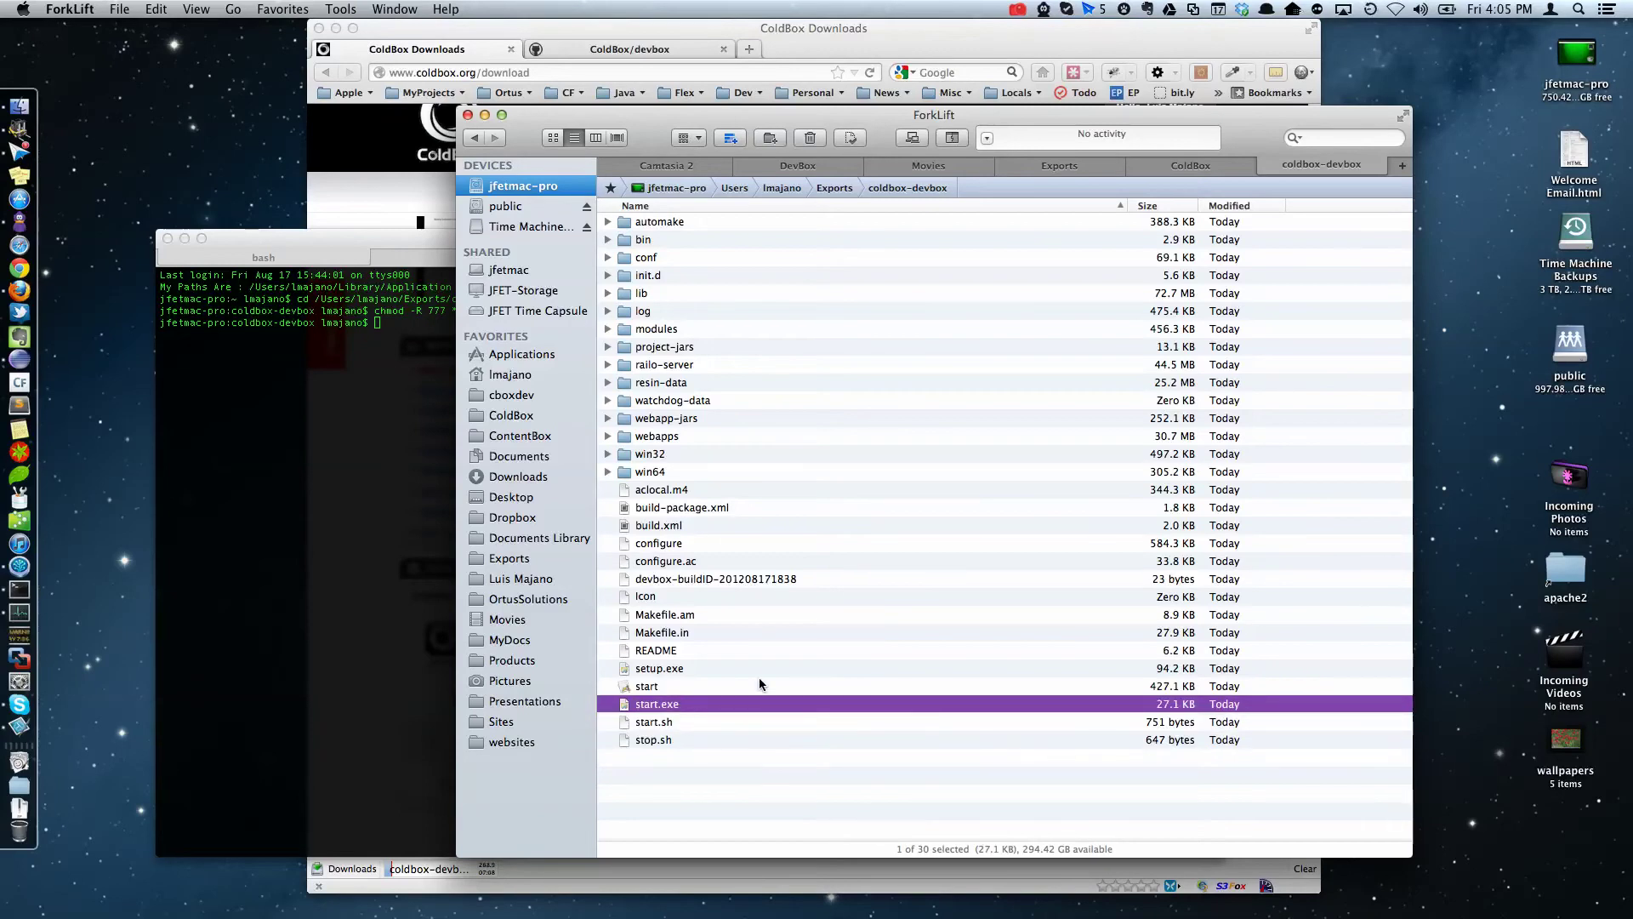
pyautogui.click(683, 666)
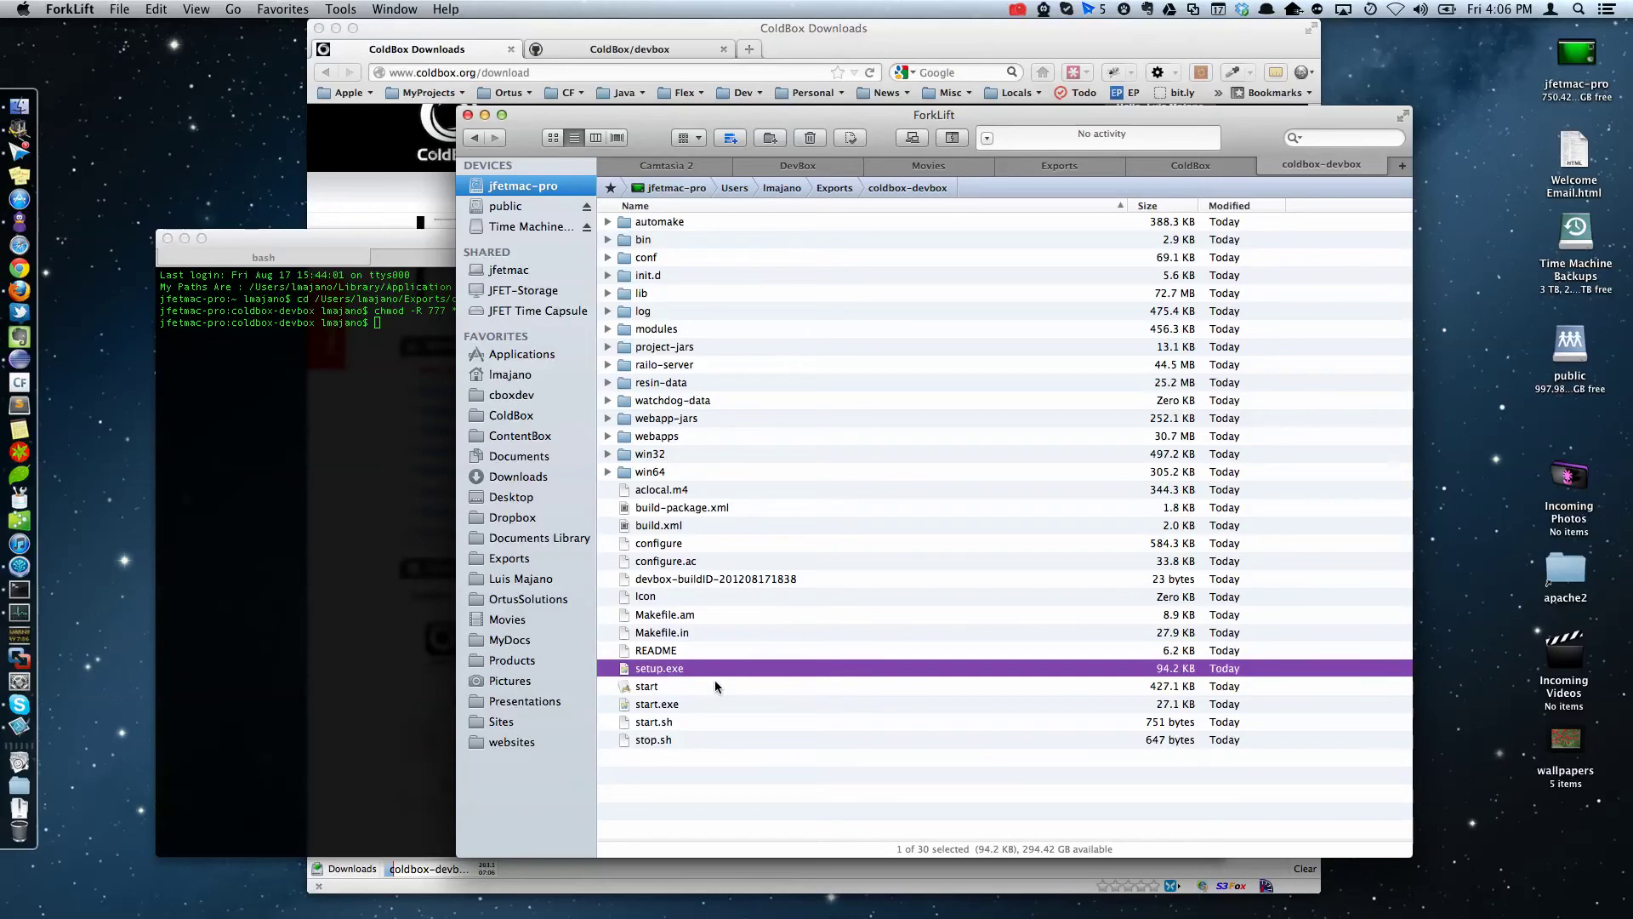
pyautogui.doubleClick(661, 691)
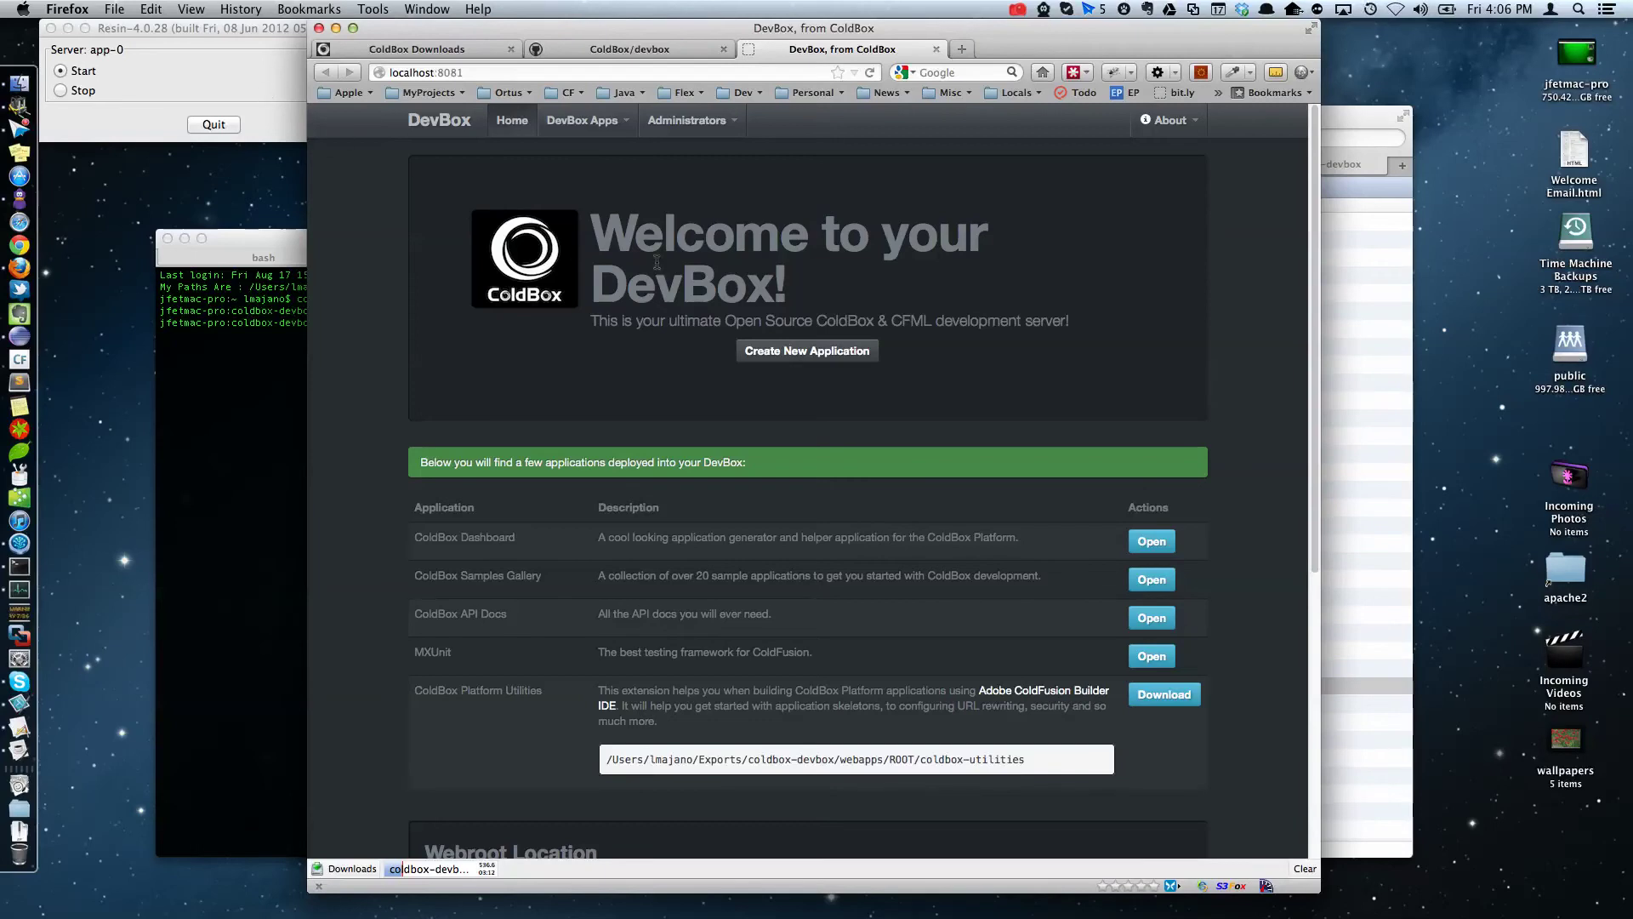
pyautogui.scroll(-2, 832, 427)
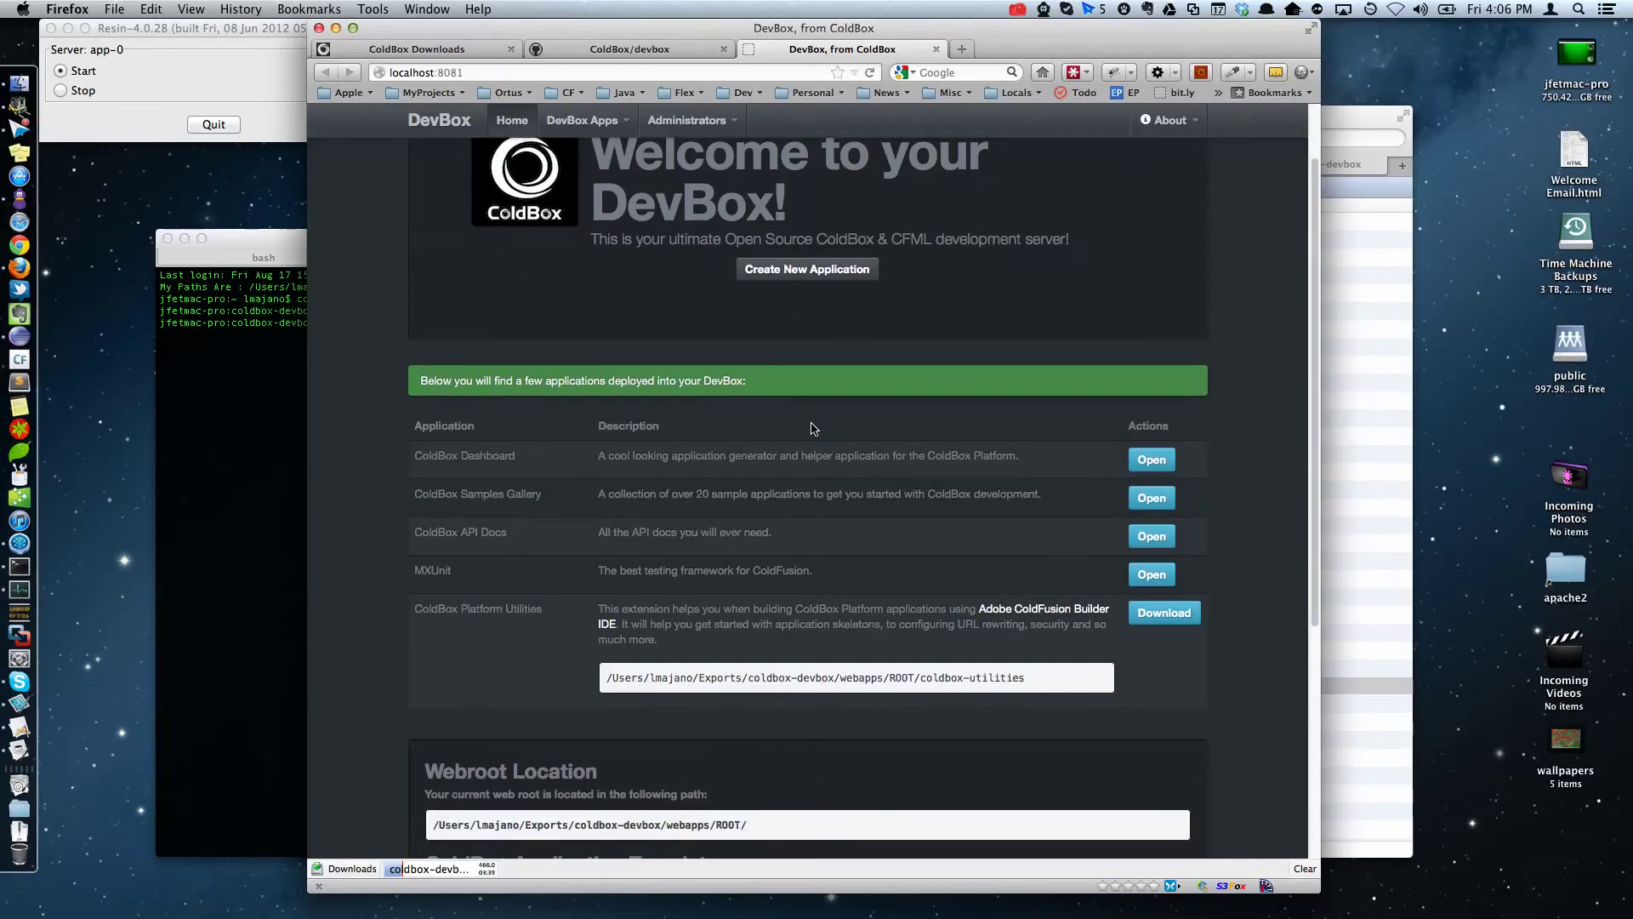
pyautogui.scroll(-3, 807, 427)
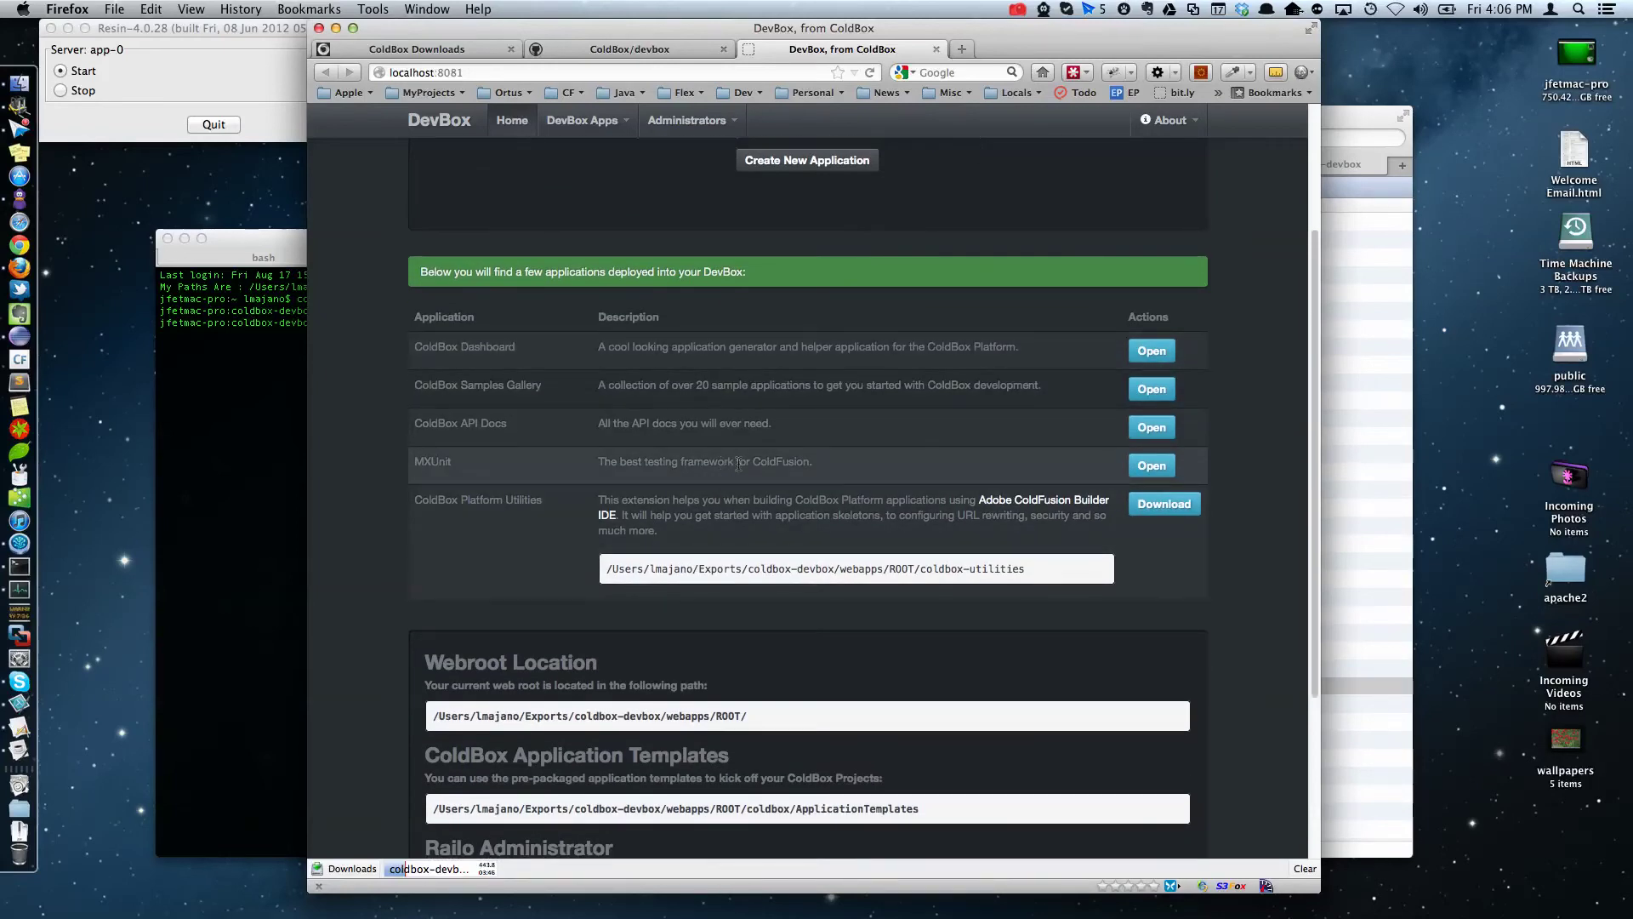
# - Open the ColdBox API Docs from the DevBox page, then close them to return
pyautogui.click(1152, 426)
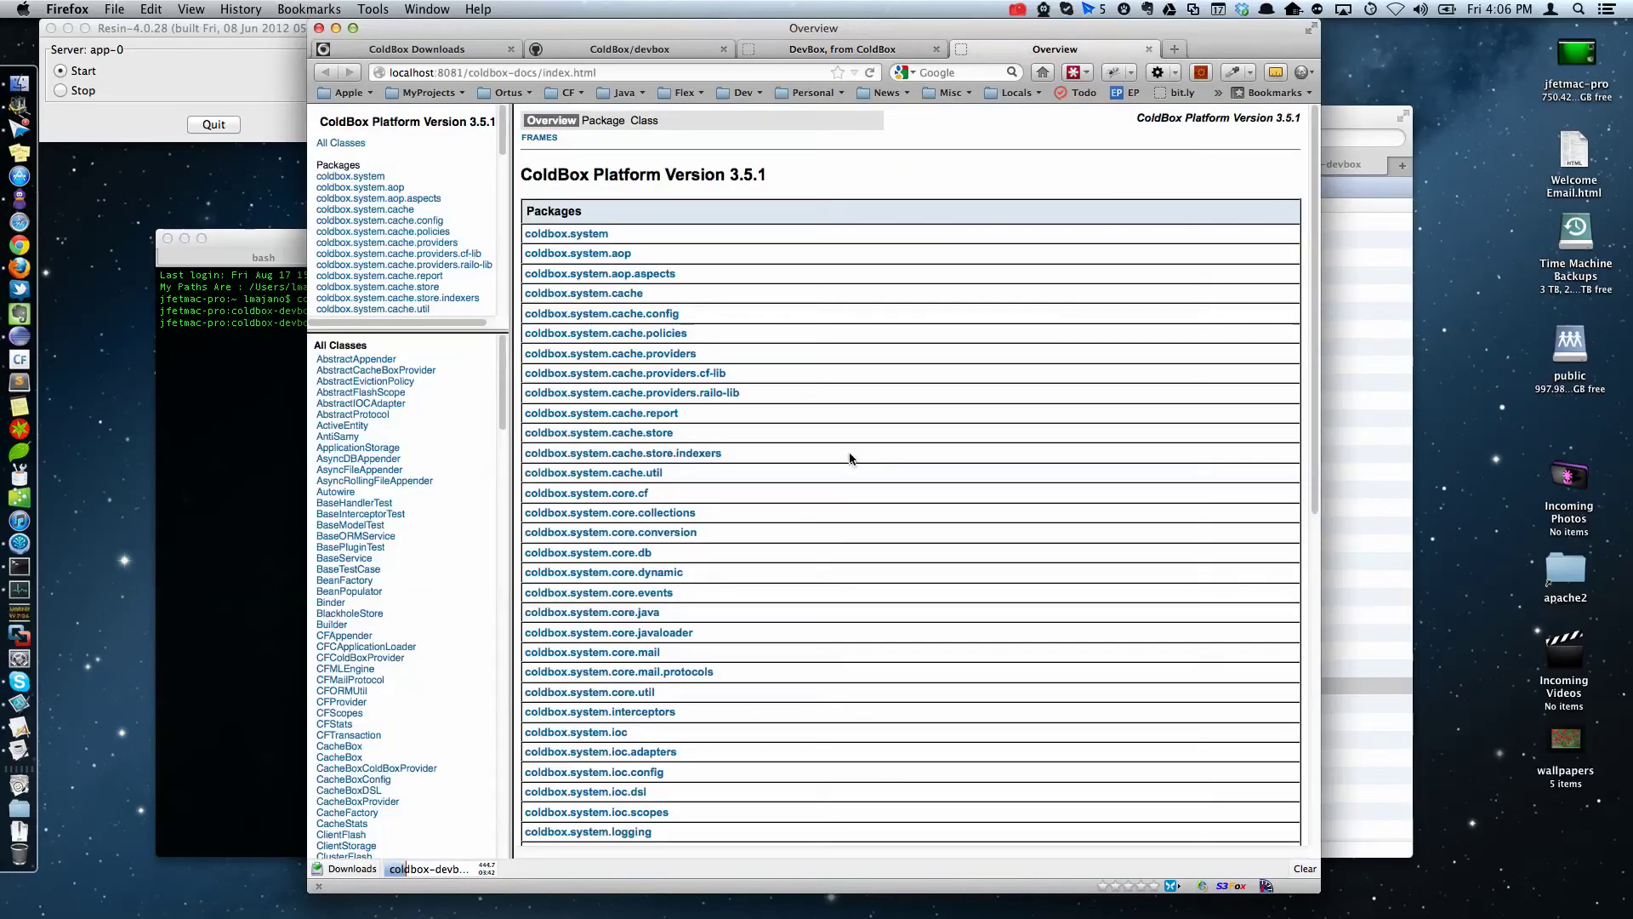
pyautogui.press('super+w')
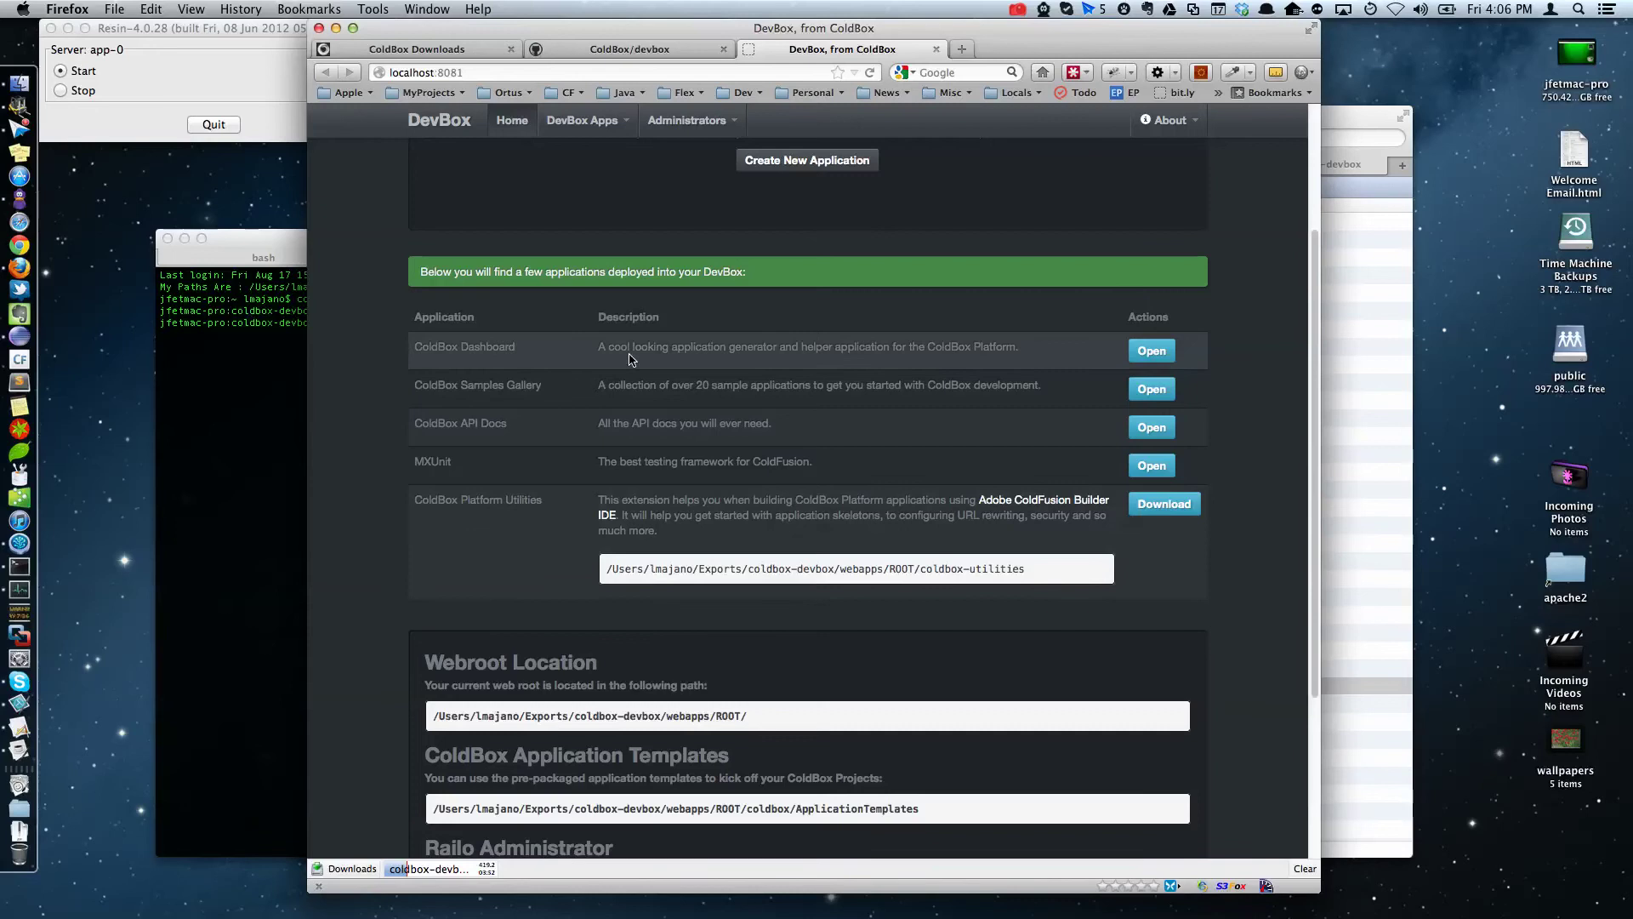
pyautogui.scroll(-2, 629, 359)
pyautogui.scroll(-1, 632, 364)
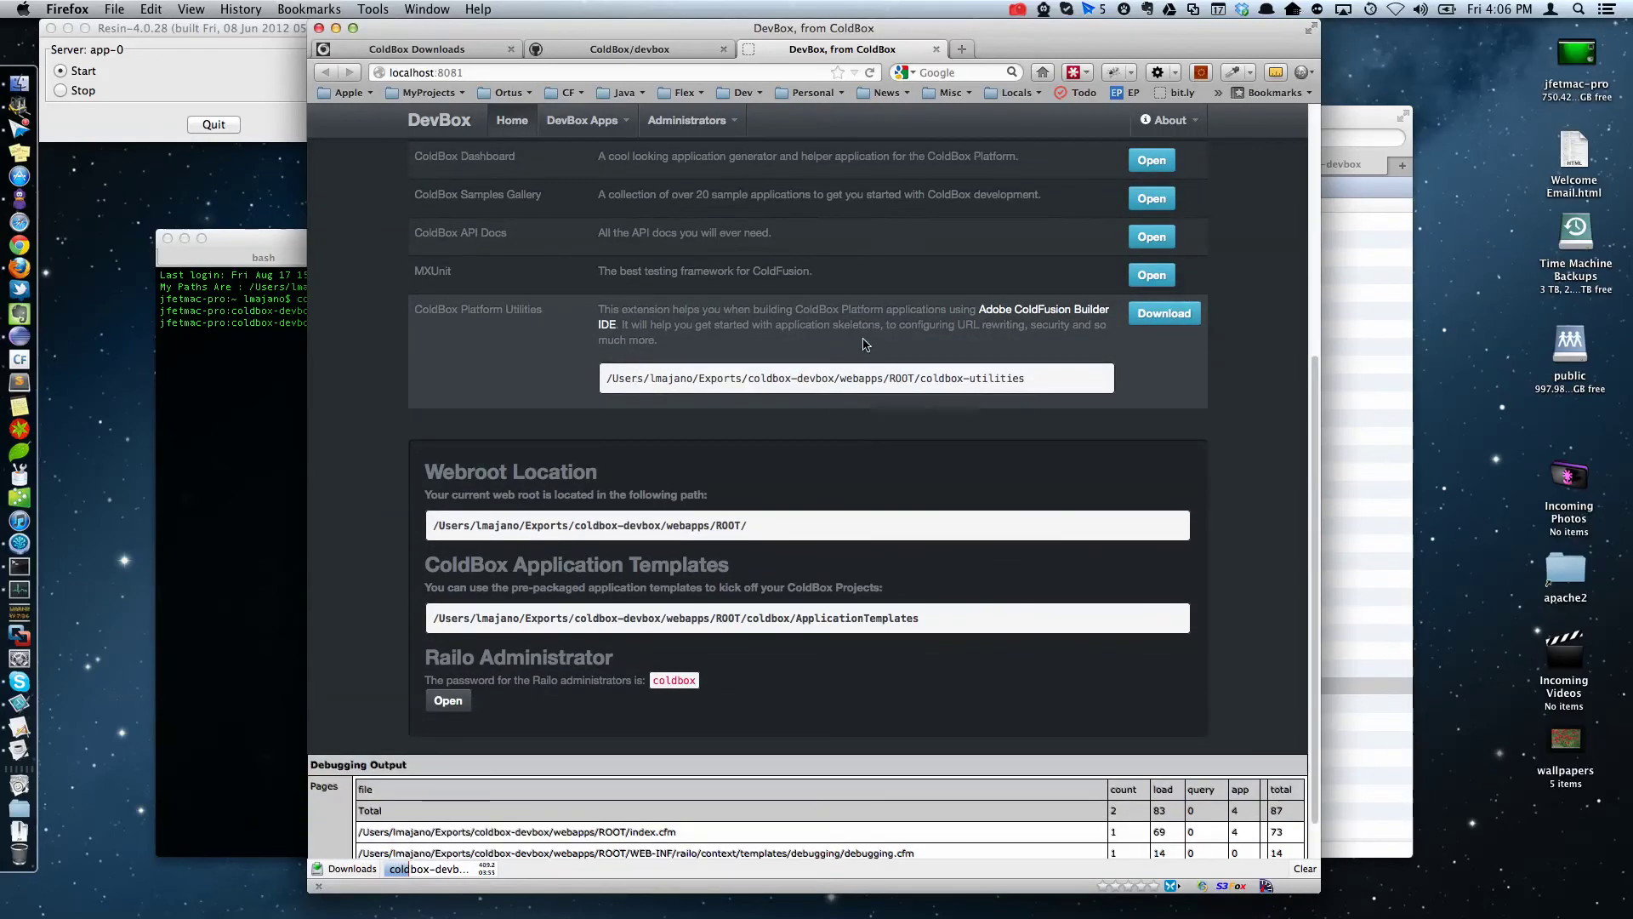
pyautogui.scroll(3, 863, 344)
pyautogui.scroll(3, 830, 351)
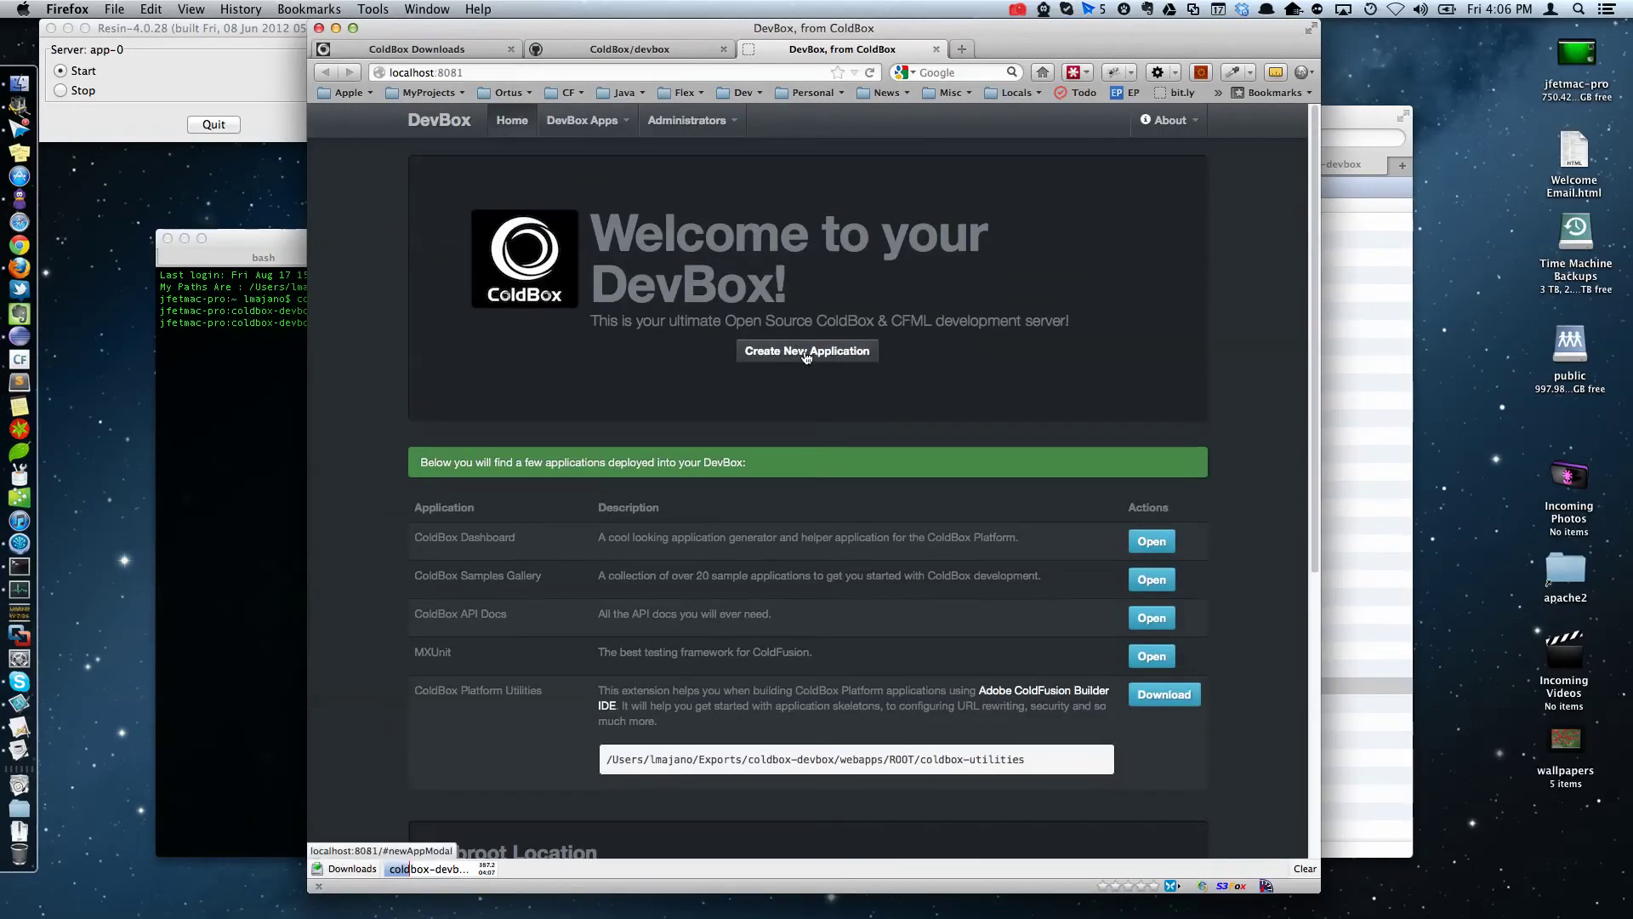
# - Create an application named MyFirstApp using the Advanced template
pyautogui.click(804, 352)
pyautogui.click(806, 336)
pyautogui.write('M')
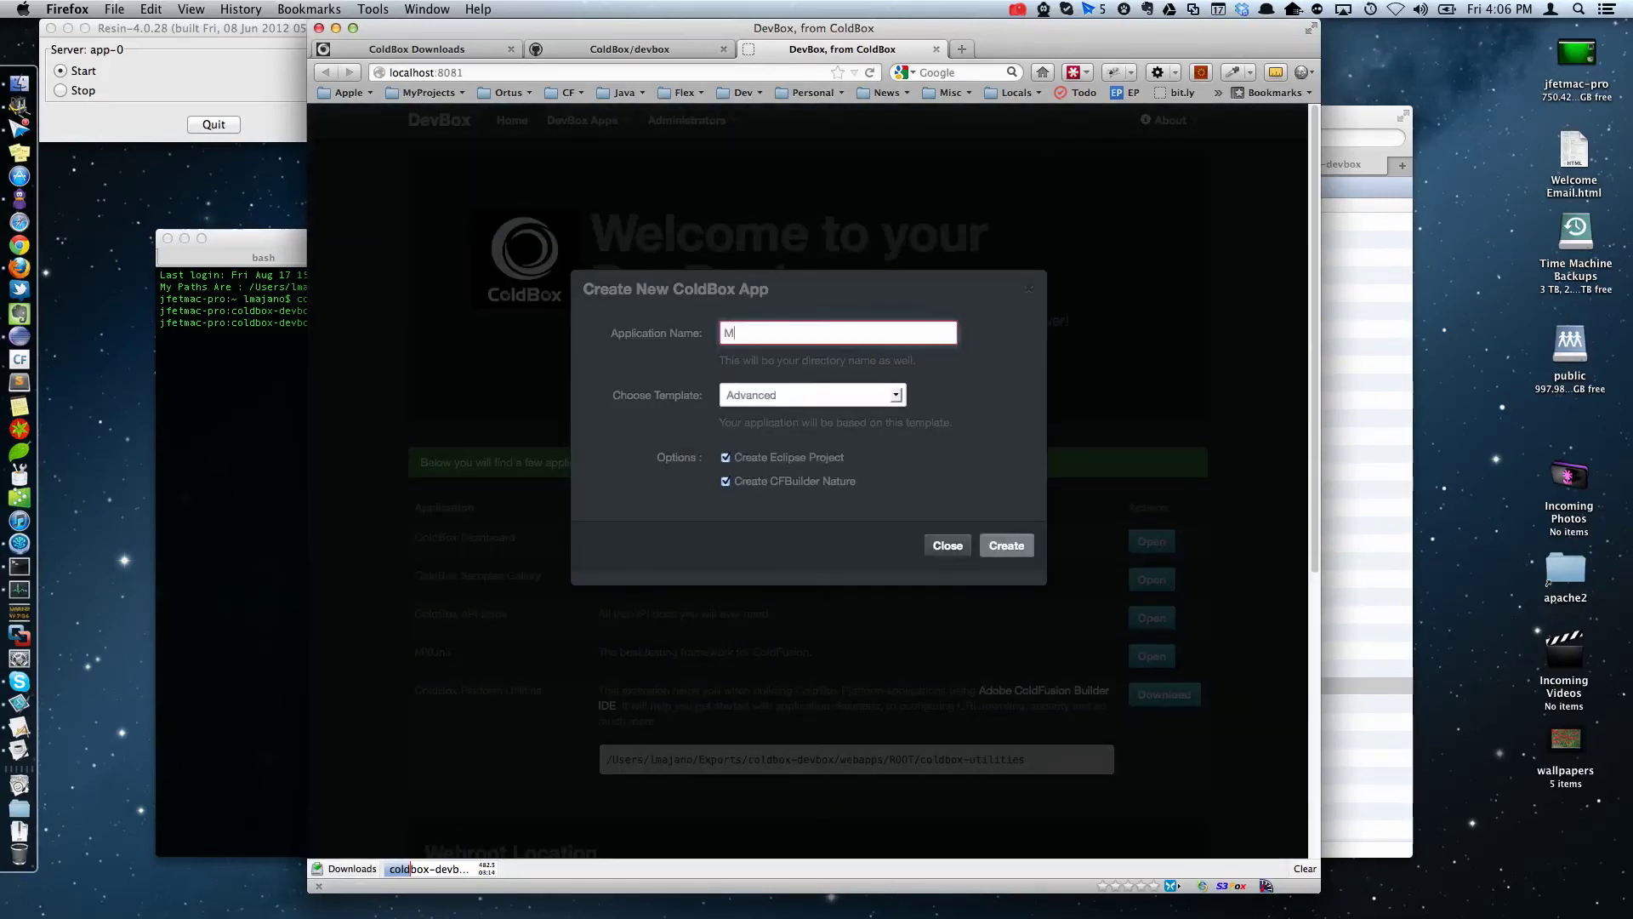
pyautogui.write('yFirstApp')
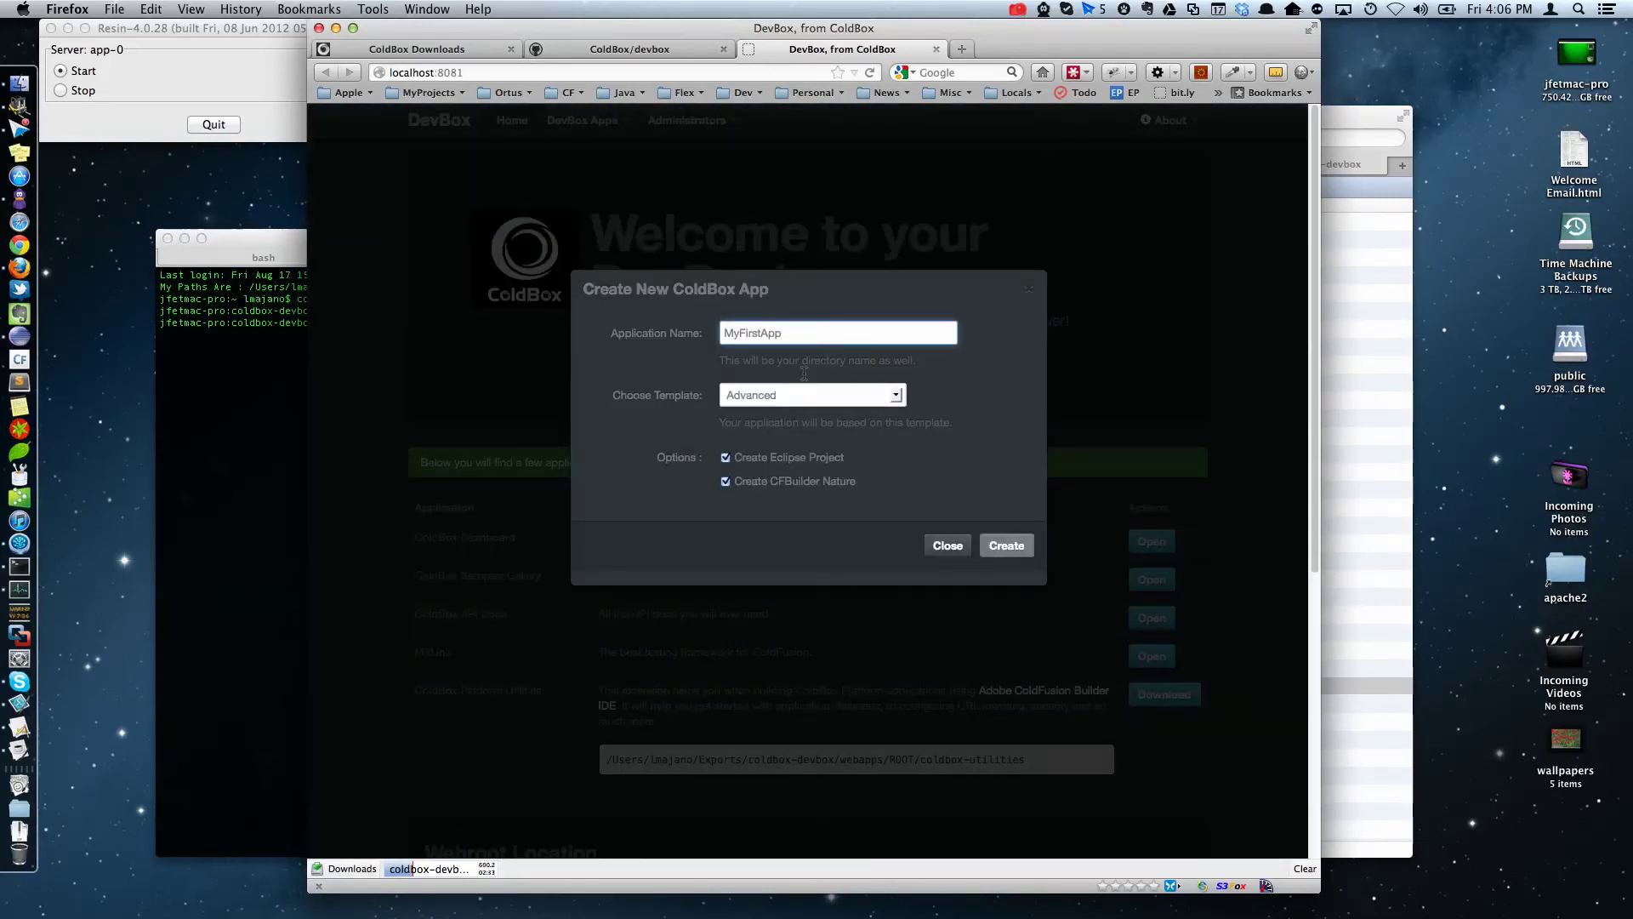
pyautogui.click(833, 398)
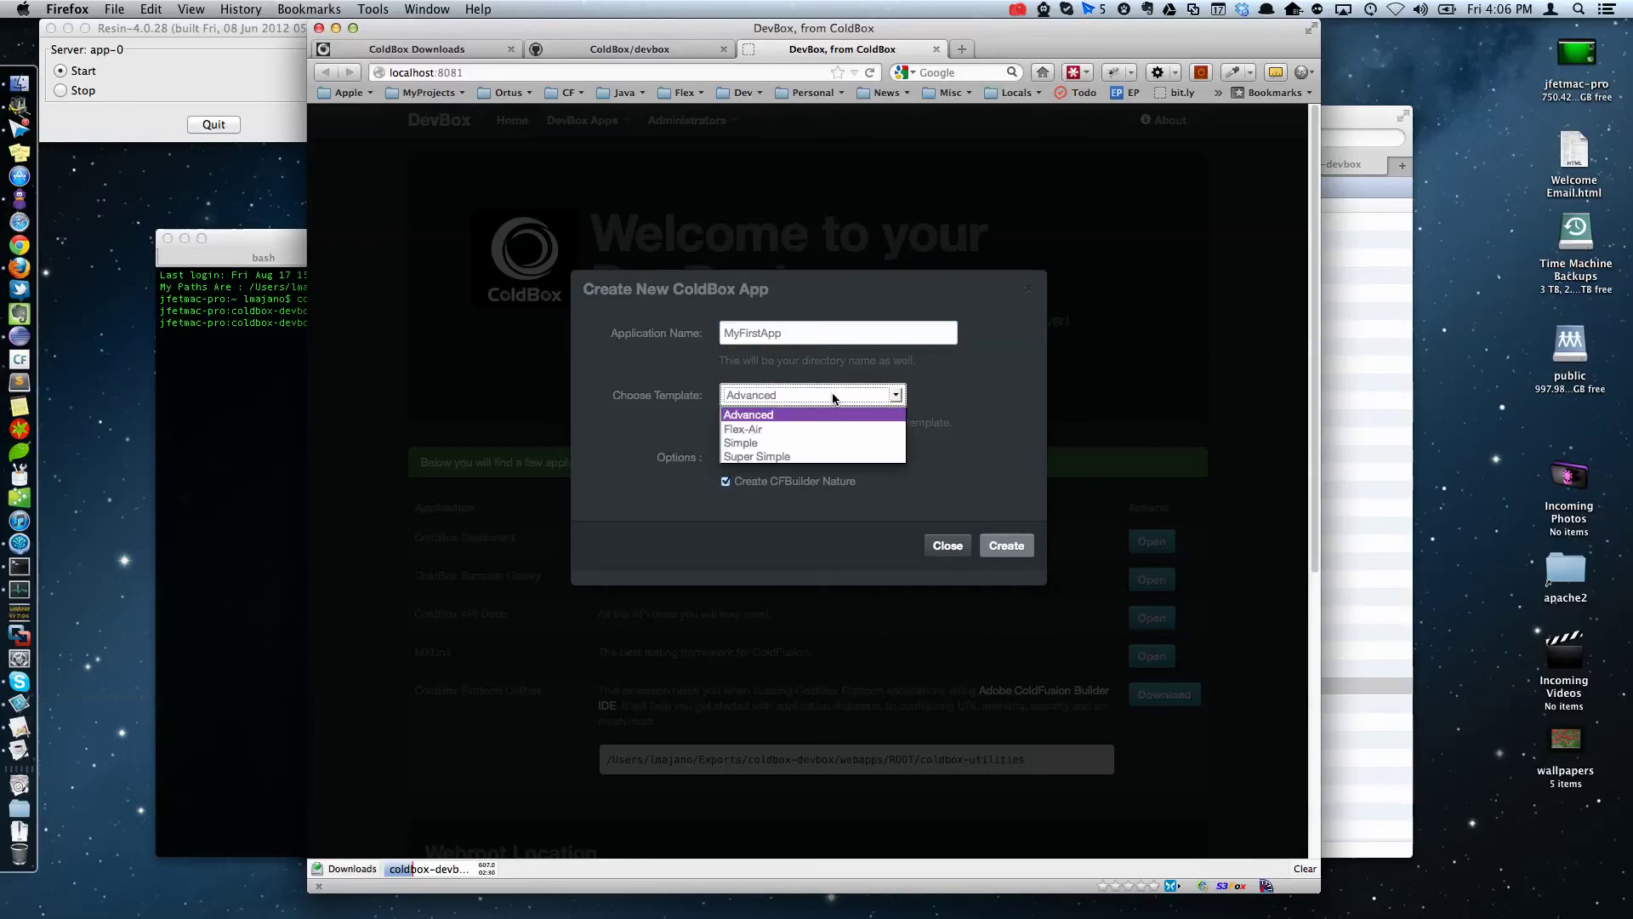
pyautogui.click(787, 411)
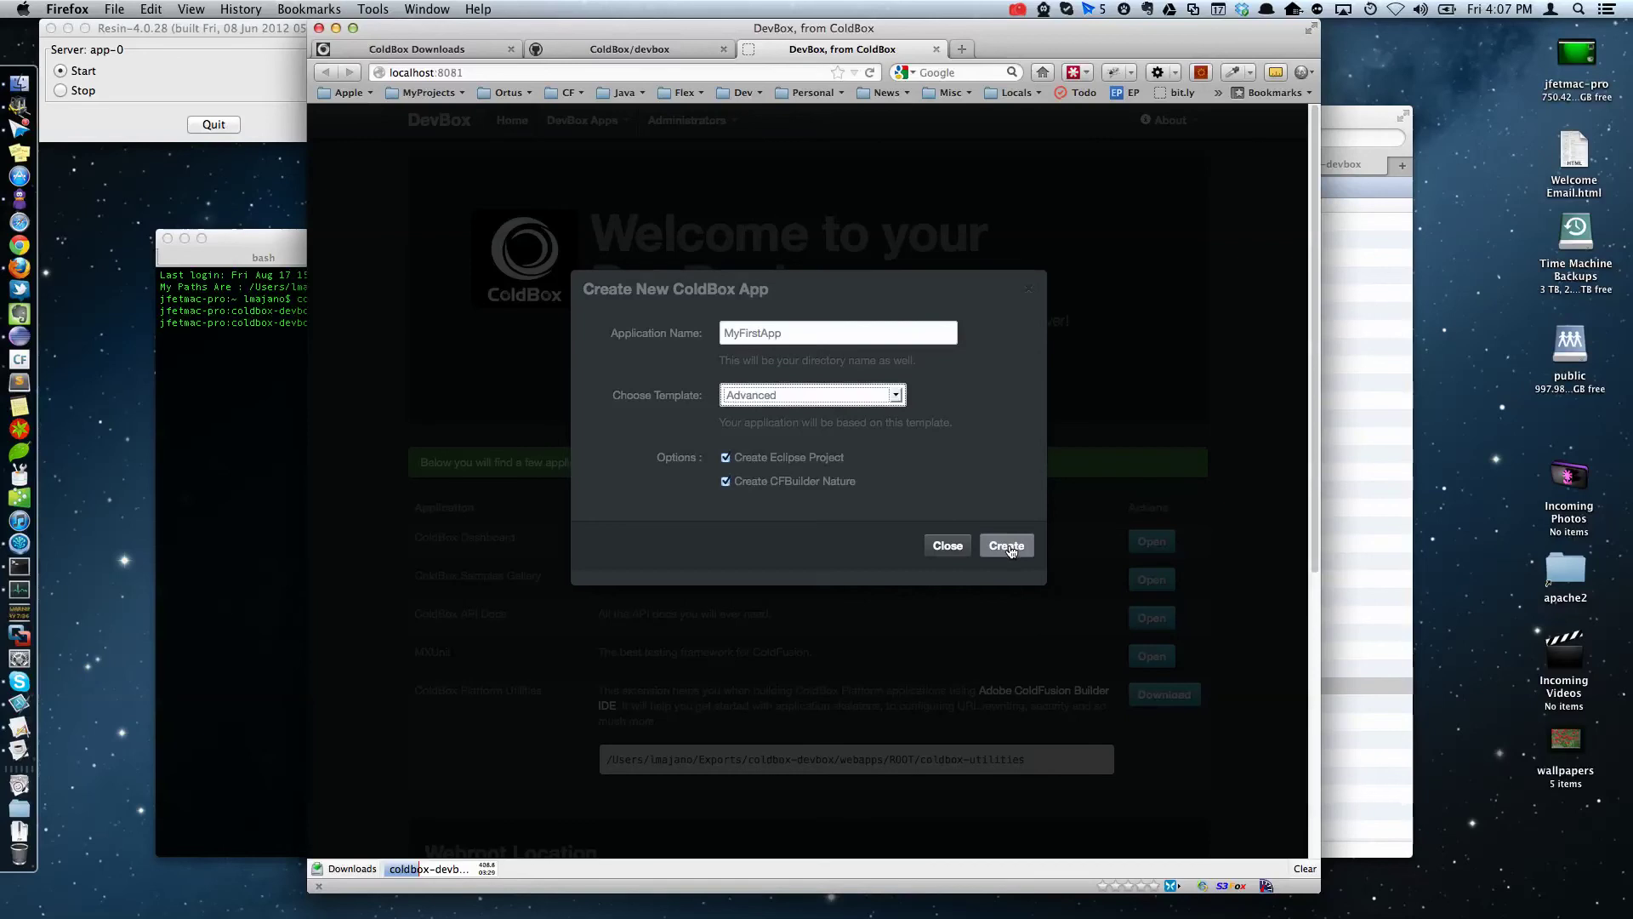
pyautogui.click(1008, 546)
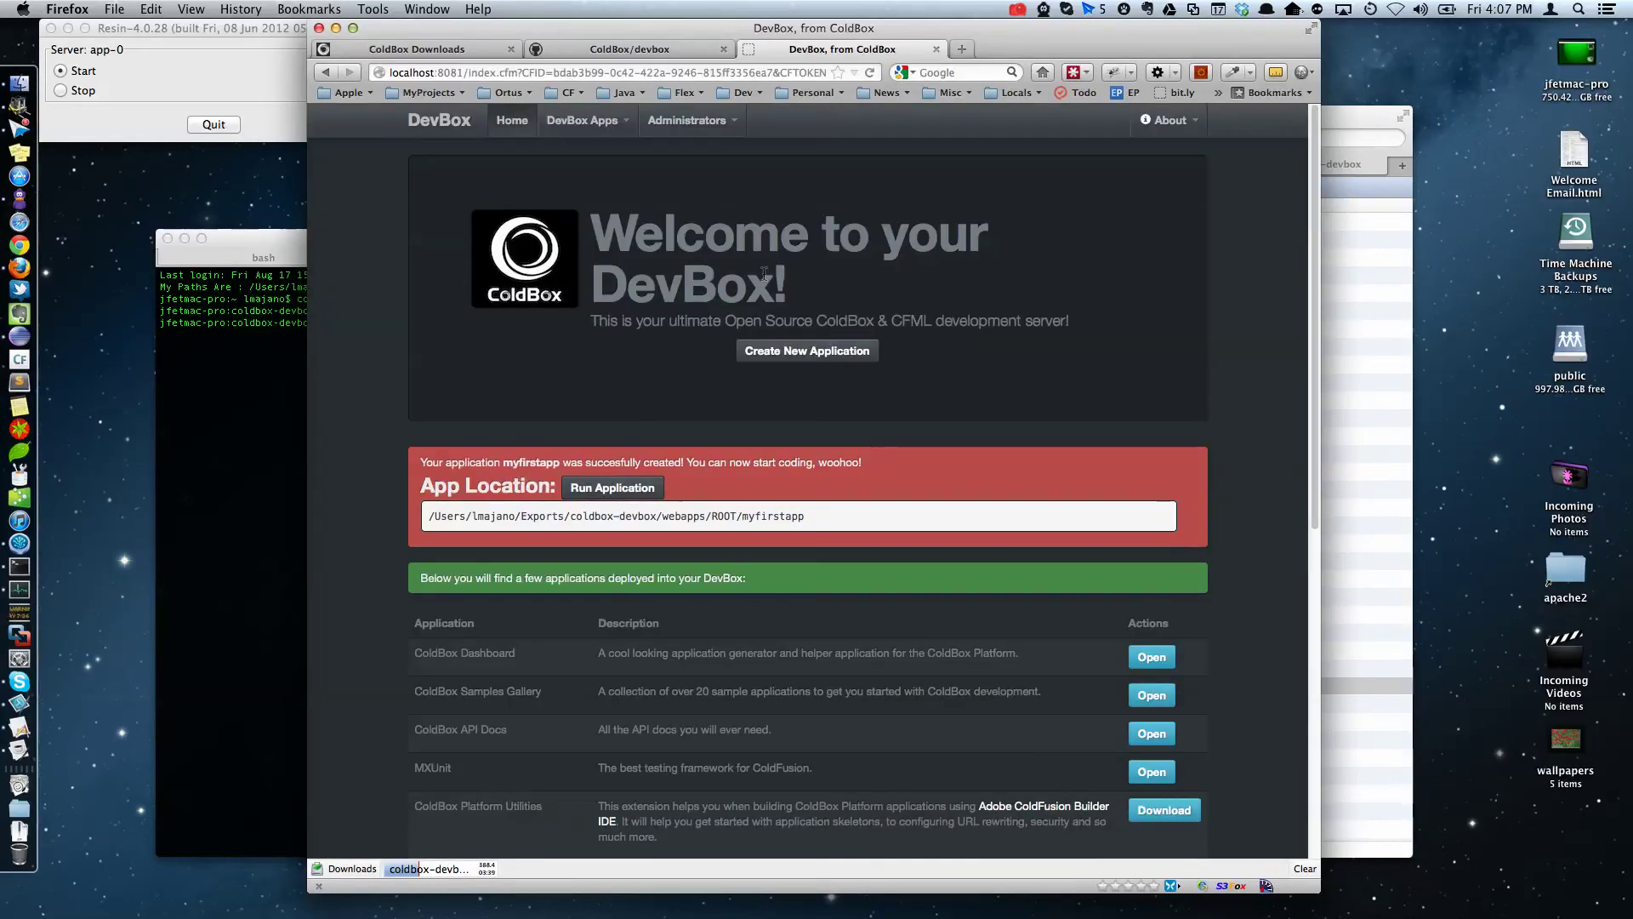
# - Run the new myfirstapp to show its Welcome to ColdBox! page
pyautogui.moveTo(805, 517); pyautogui.dragTo(408, 518)
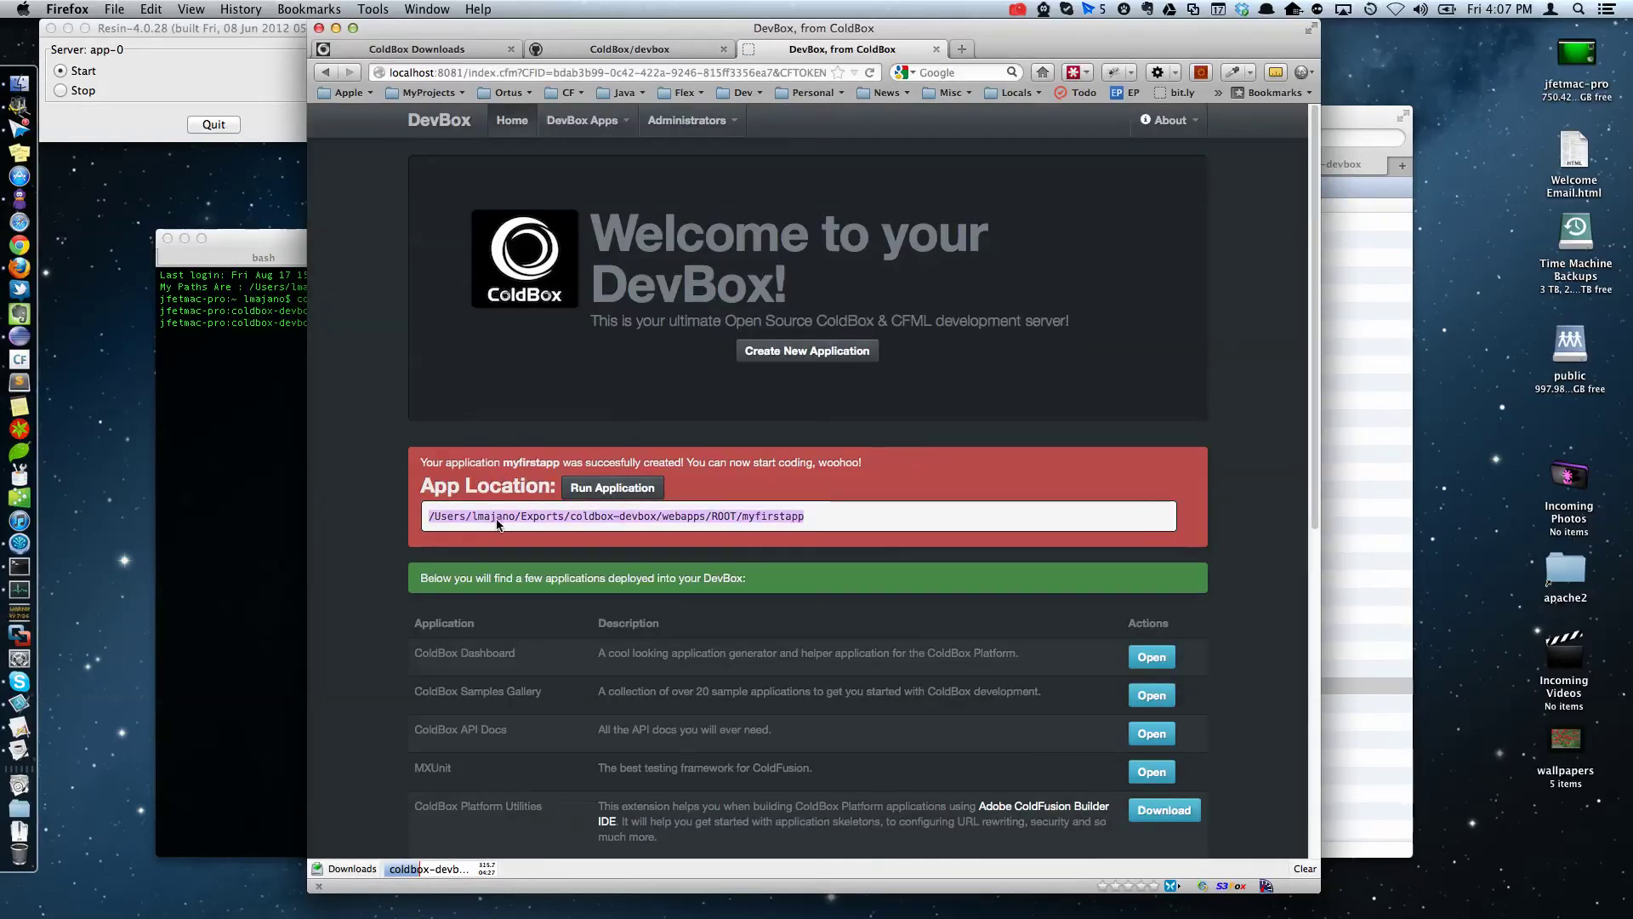
pyautogui.click(613, 488)
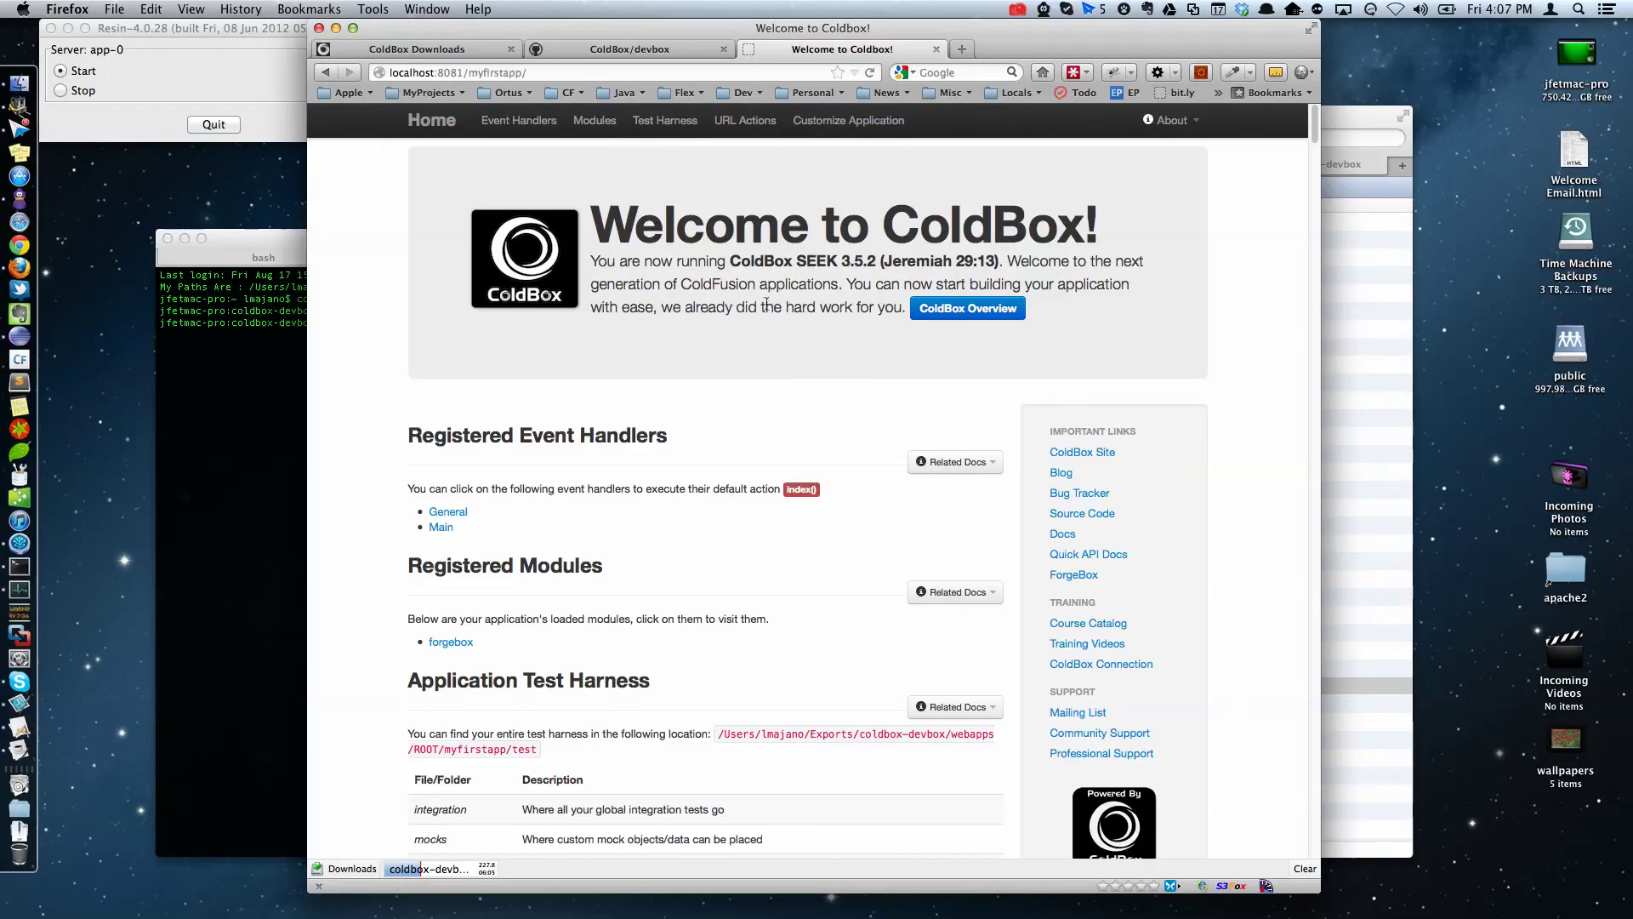
pyautogui.scroll(-2, 786, 304)
pyautogui.scroll(-3, 660, 360)
pyautogui.scroll(-3, 659, 359)
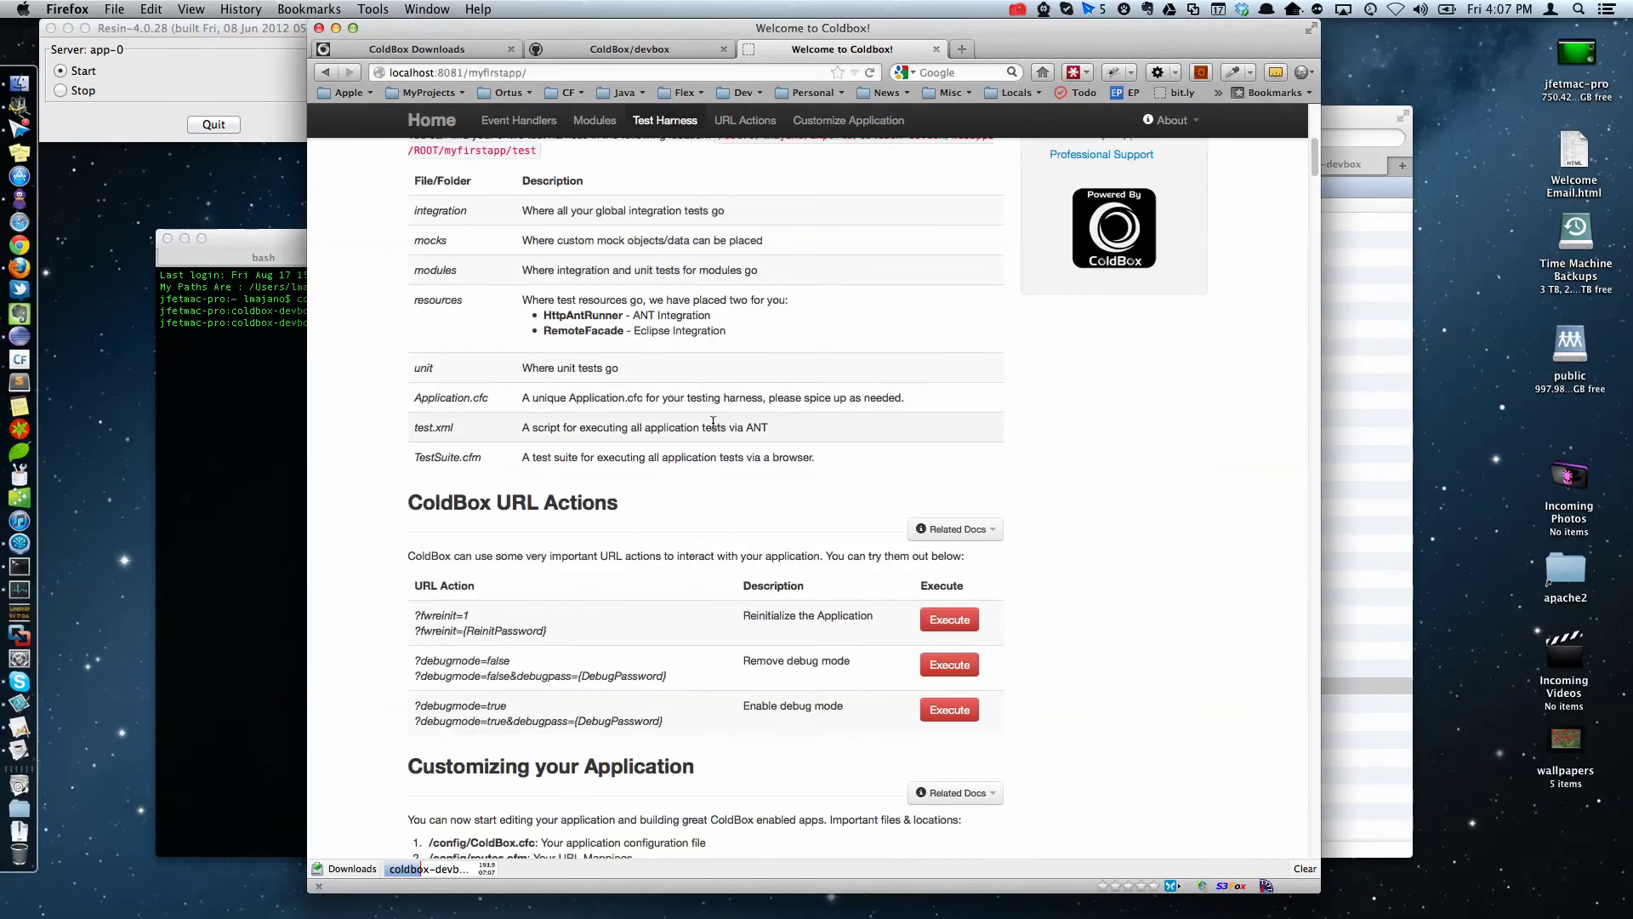
pyautogui.scroll(-3, 722, 343)
pyautogui.scroll(5, 720, 339)
pyautogui.scroll(5, 673, 367)
pyautogui.scroll(5, 638, 372)
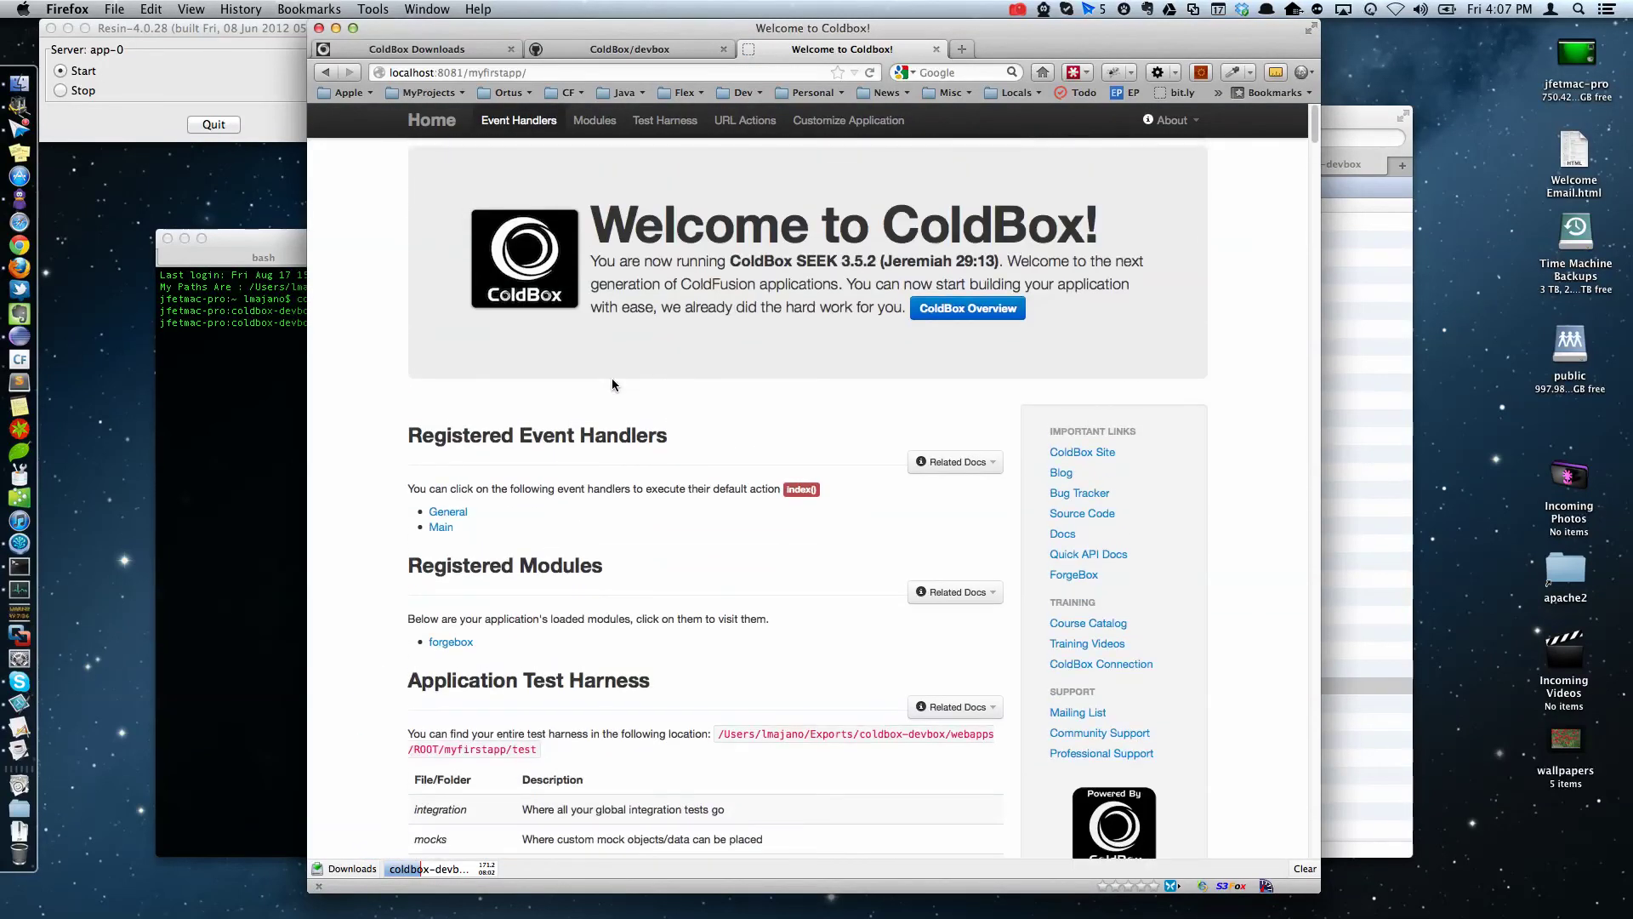
pyautogui.click(1403, 123)
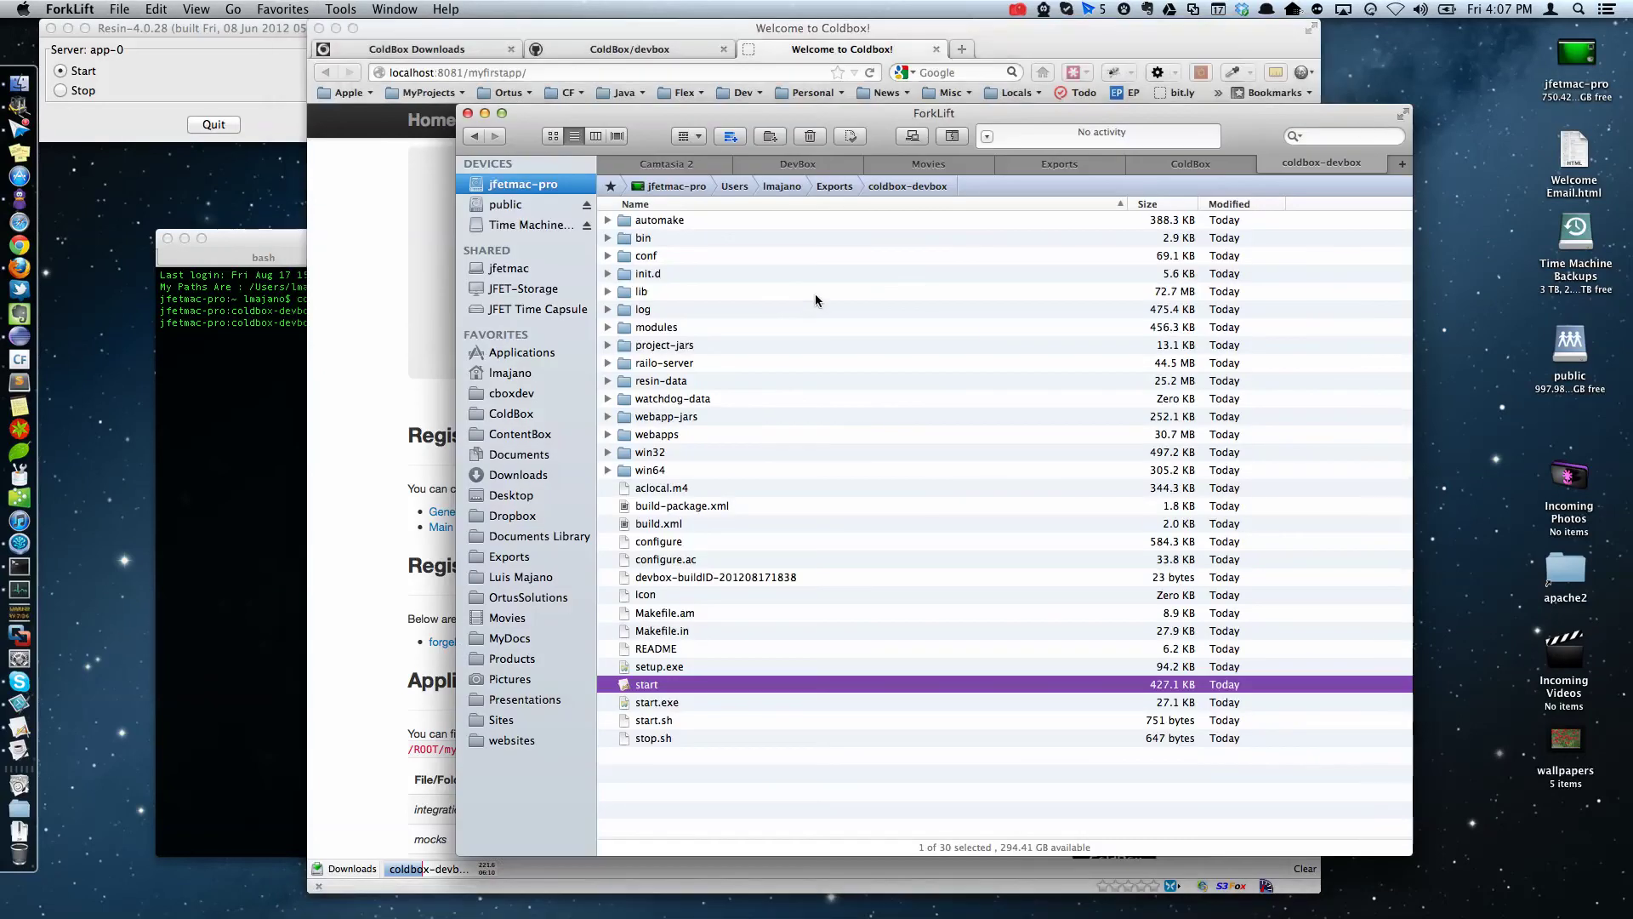
# - Open webapps/ROOT in ForkLift and load the myfirstapp folder into Sublime Text 2
pyautogui.doubleClick(646, 436)
pyautogui.doubleClick(628, 220)
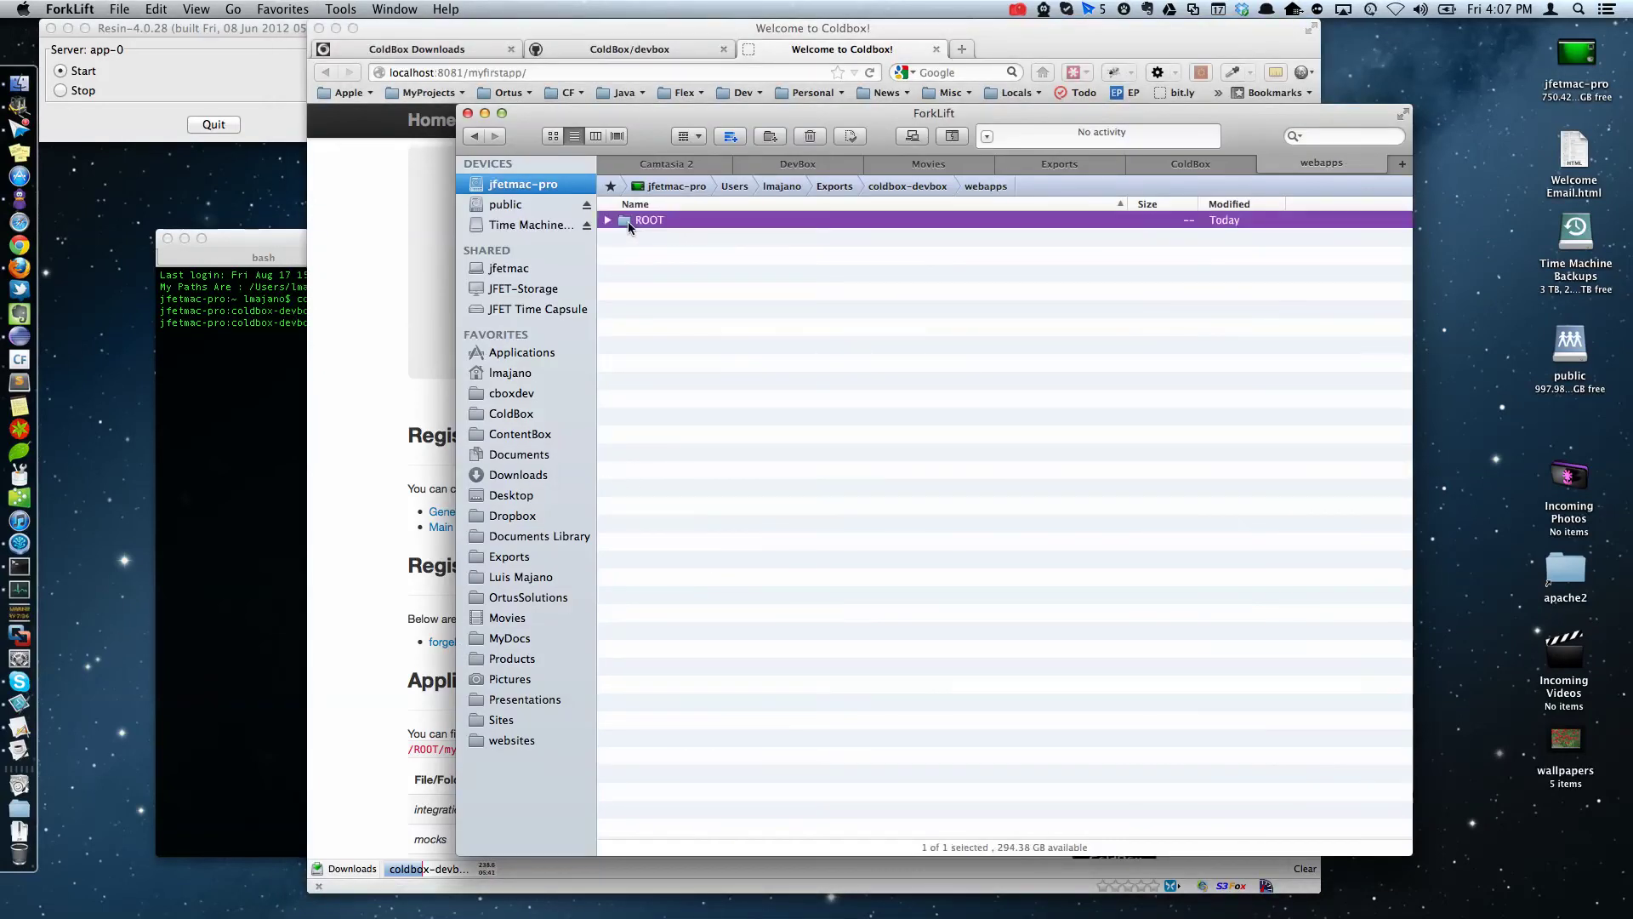
pyautogui.click(655, 309)
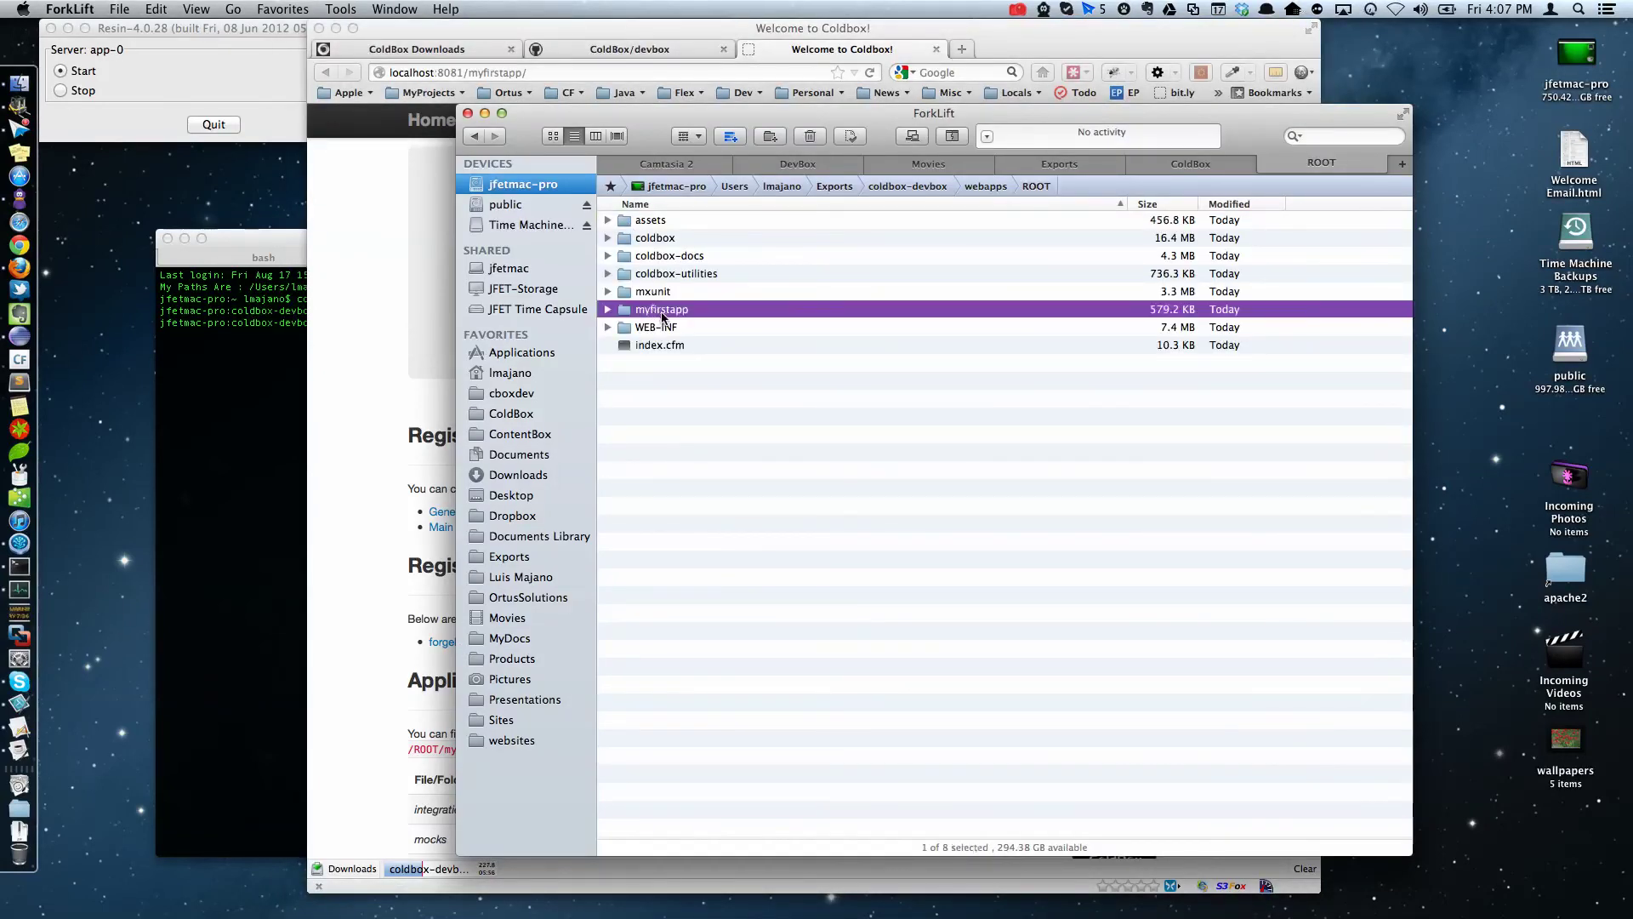
pyautogui.moveTo(22, 391); pyautogui.dragTo(39, 373)
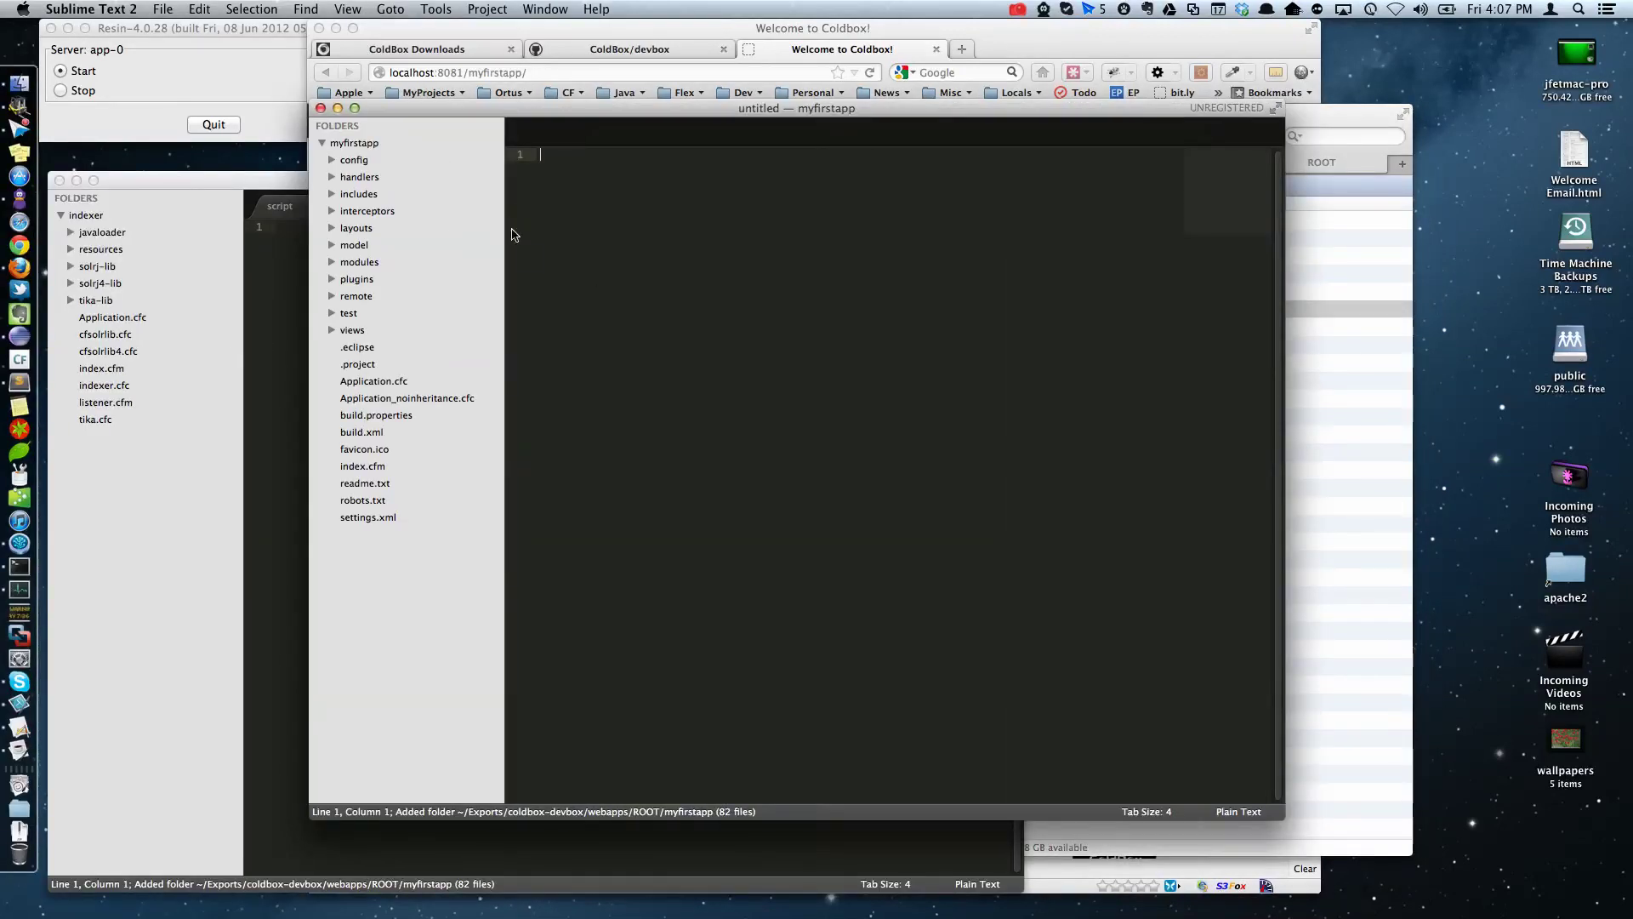
# - Close the untitled file and the myfirstapp window in Sublime Text 2
pyautogui.moveTo(461, 108); pyautogui.dragTo(521, 128)
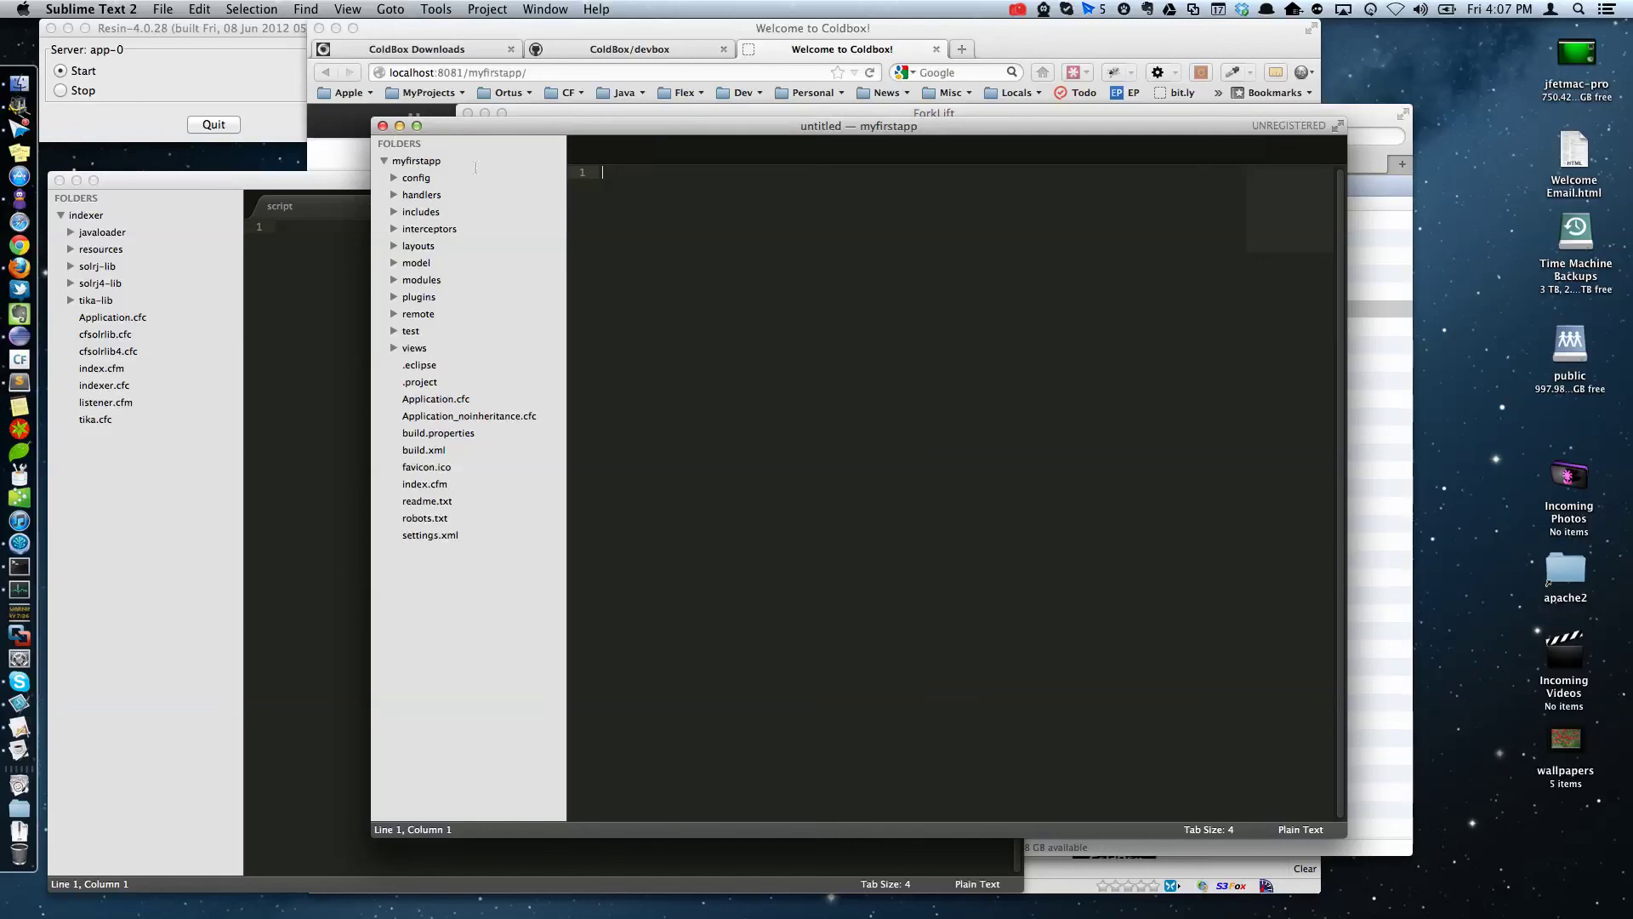
pyautogui.press('super+w')
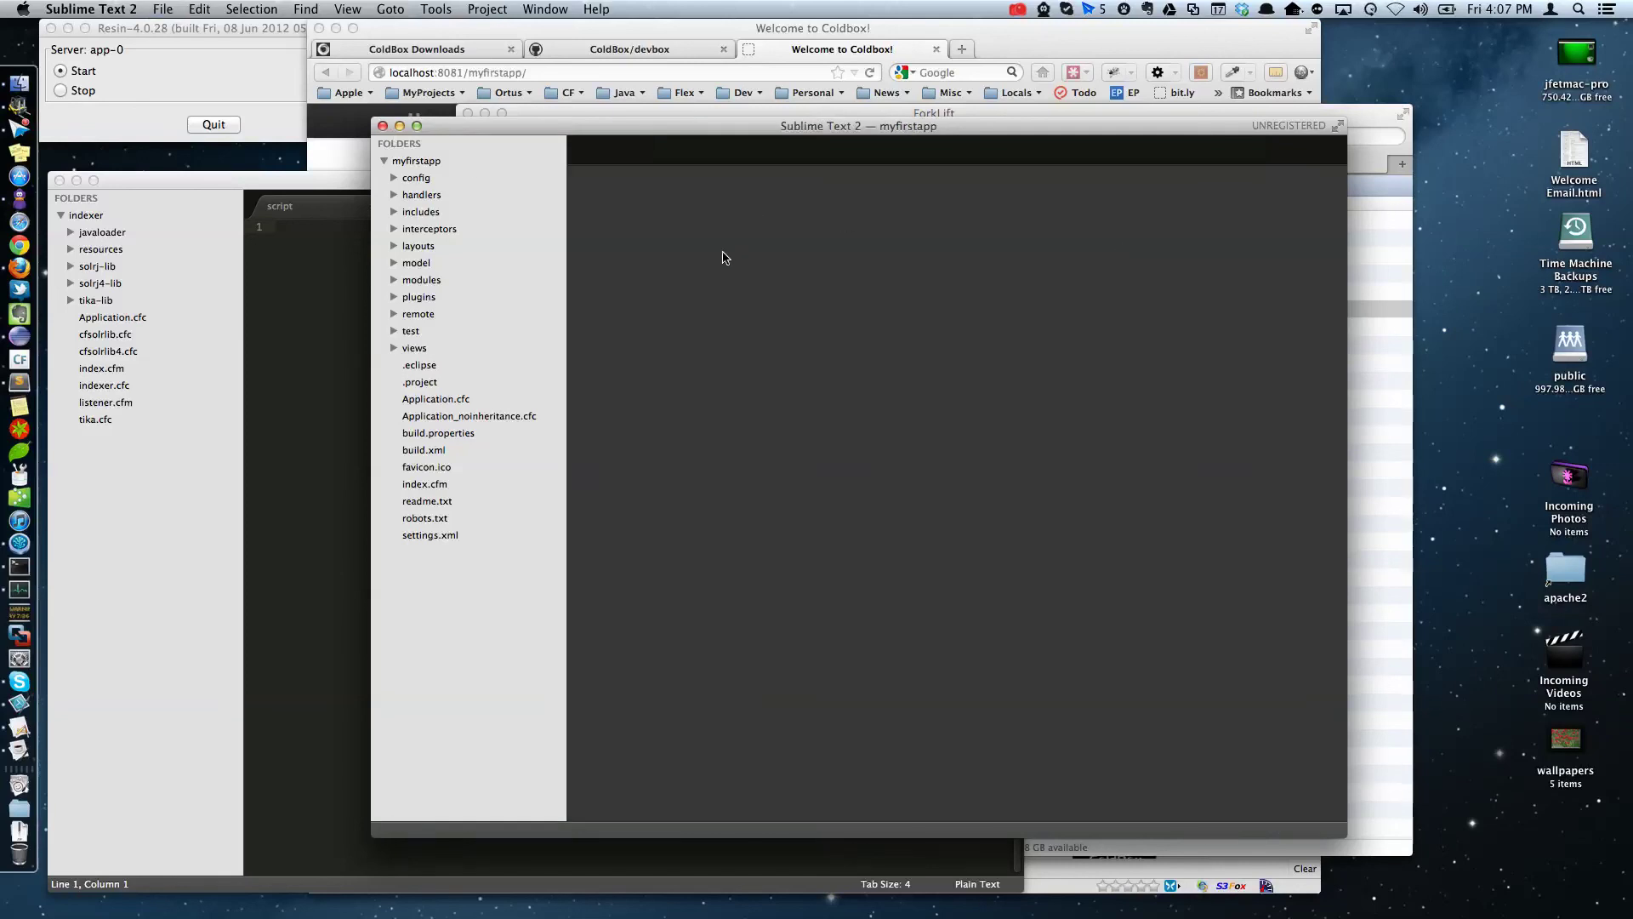
pyautogui.click(381, 128)
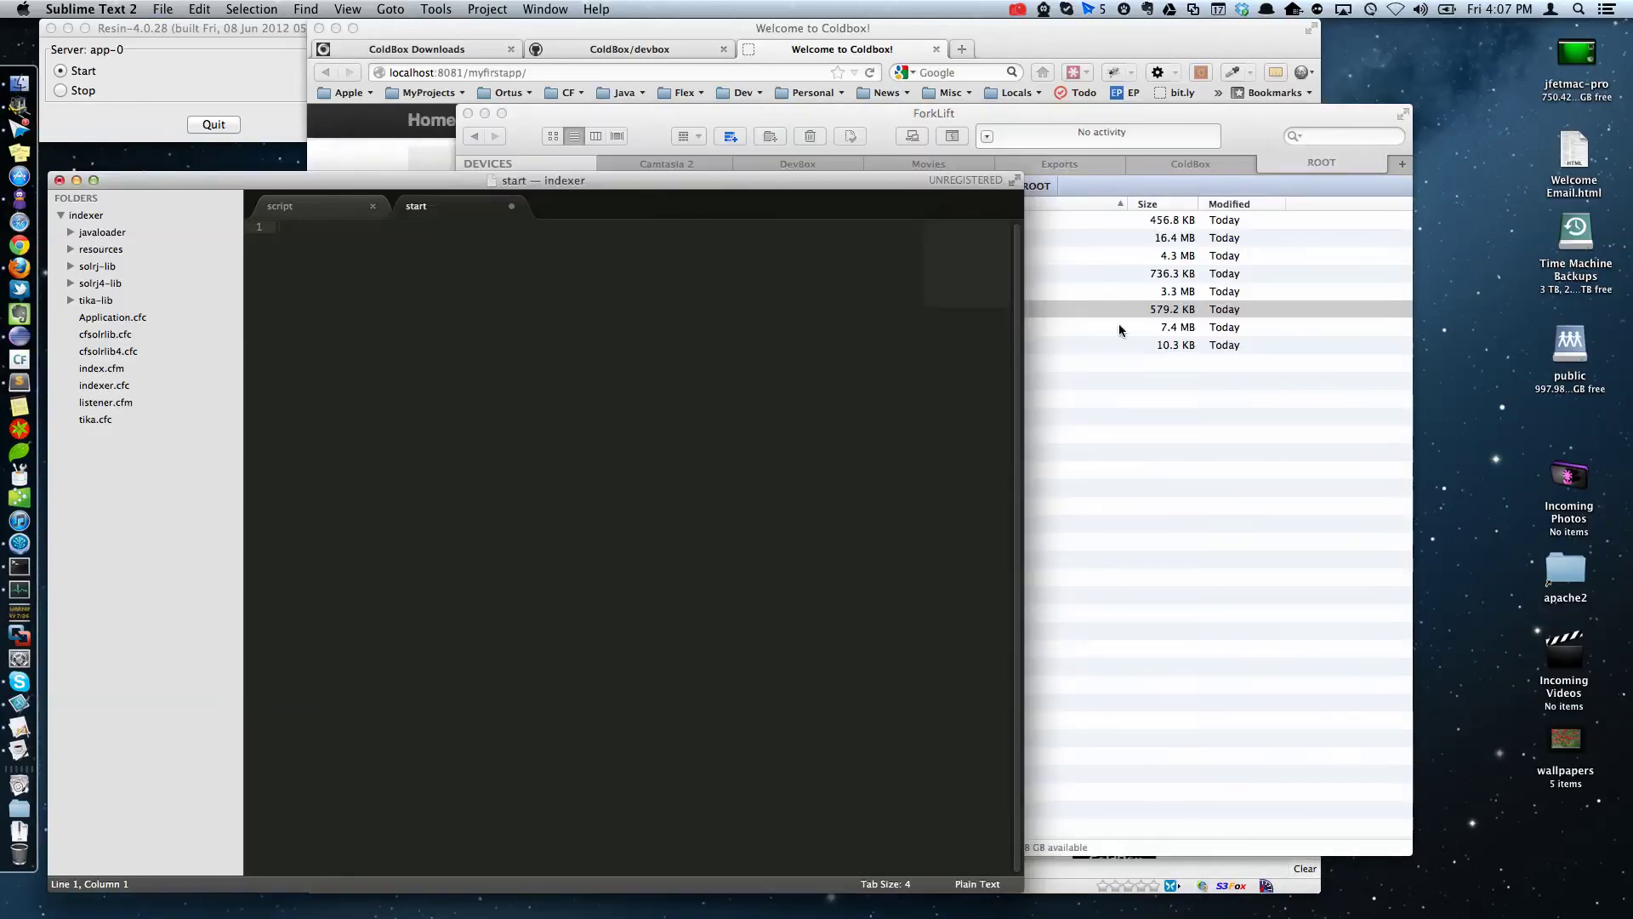
pyautogui.click(1008, 378)
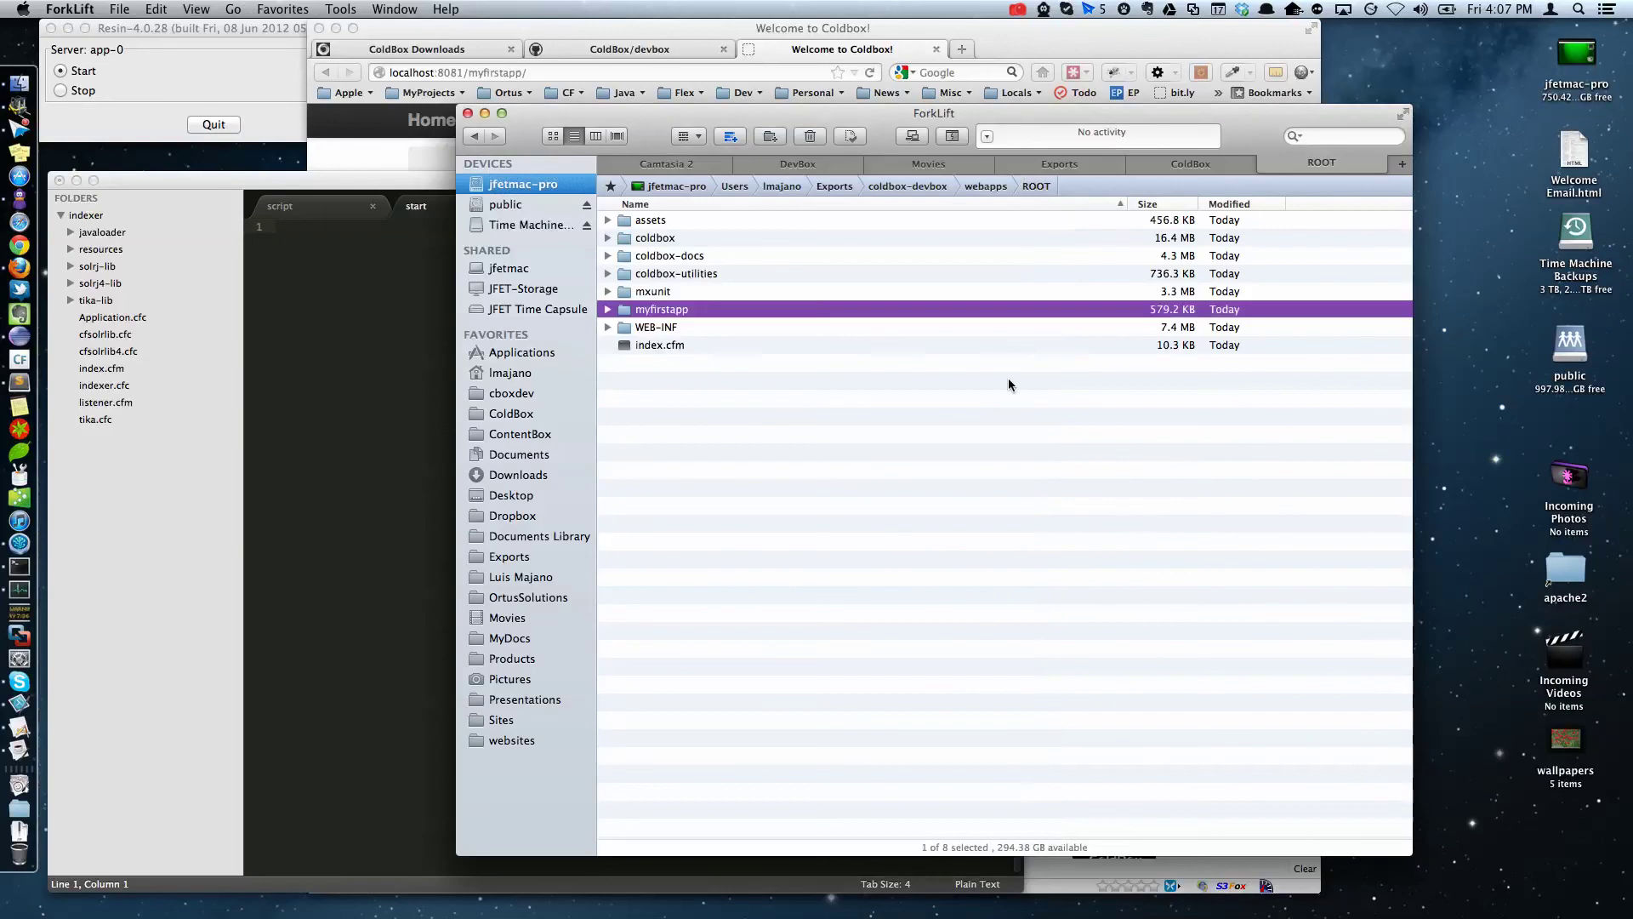
# - Bring Firefox to the front and show the ColdBox Main Release Downloads tab
pyautogui.click(382, 151)
pyautogui.click(479, 58)
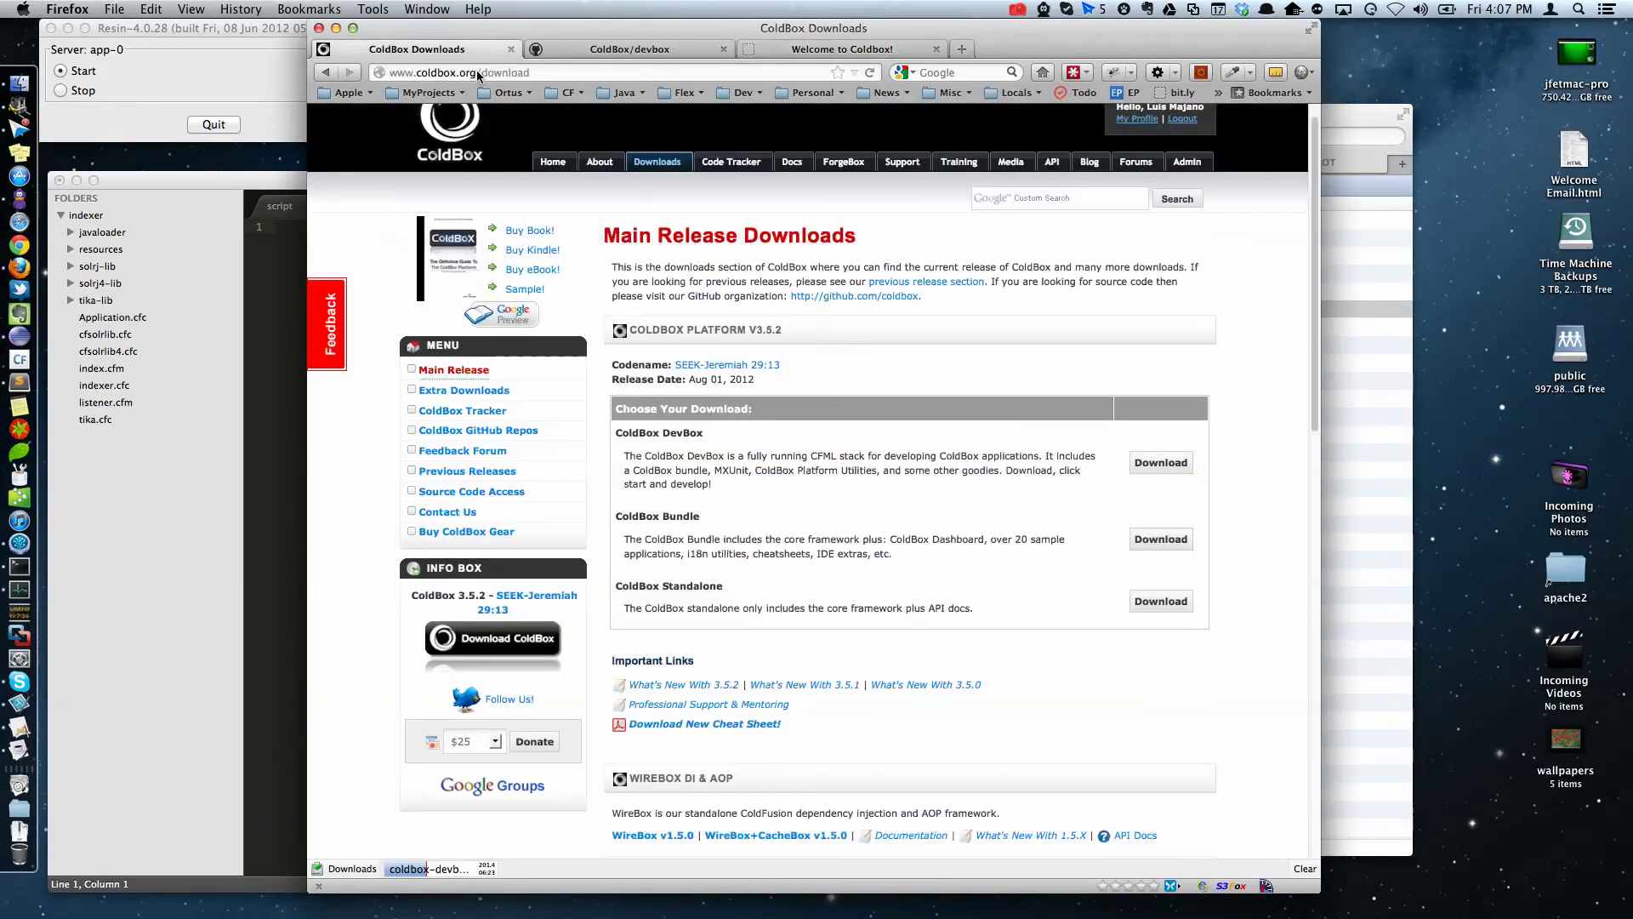